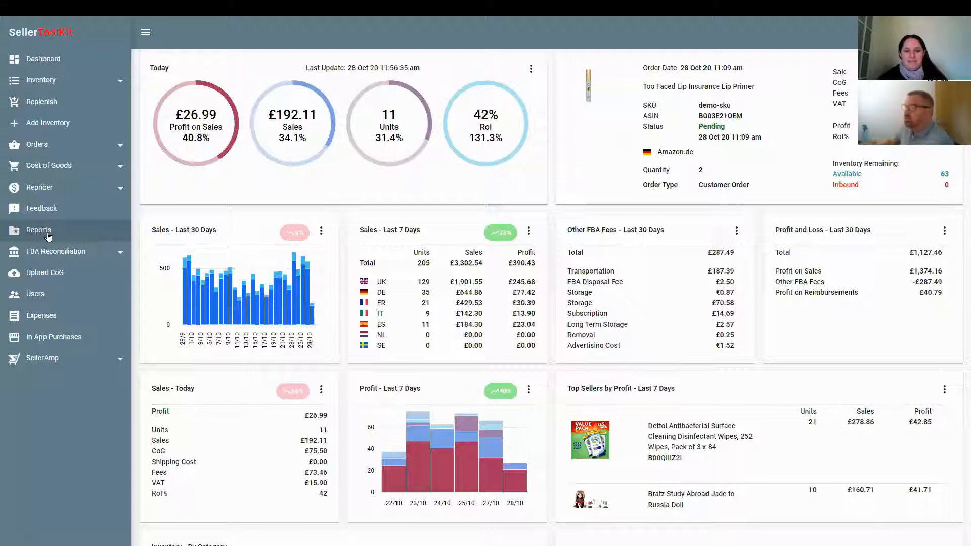
# Request a new Cost of Goods - Update List report from the reports section.
pyautogui.click(38, 234)
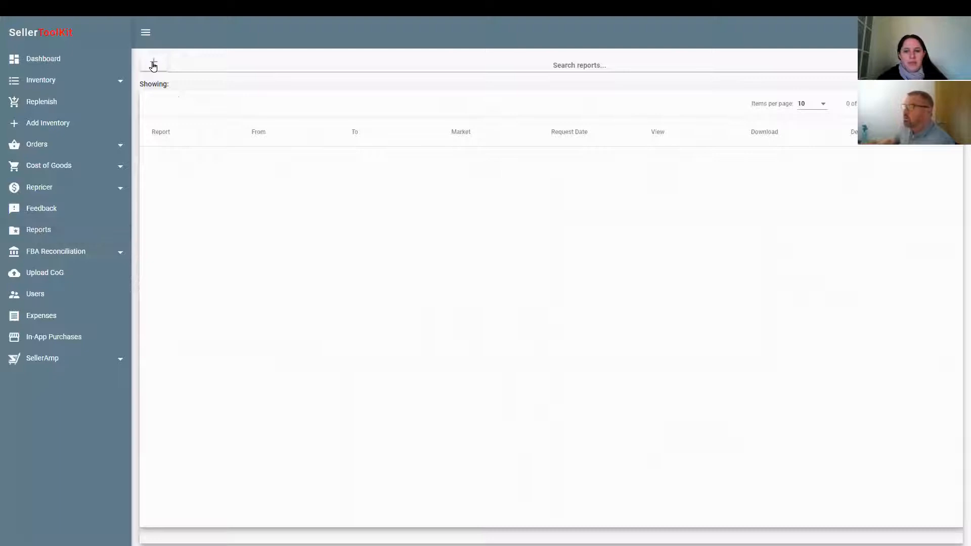
pyautogui.click(154, 64)
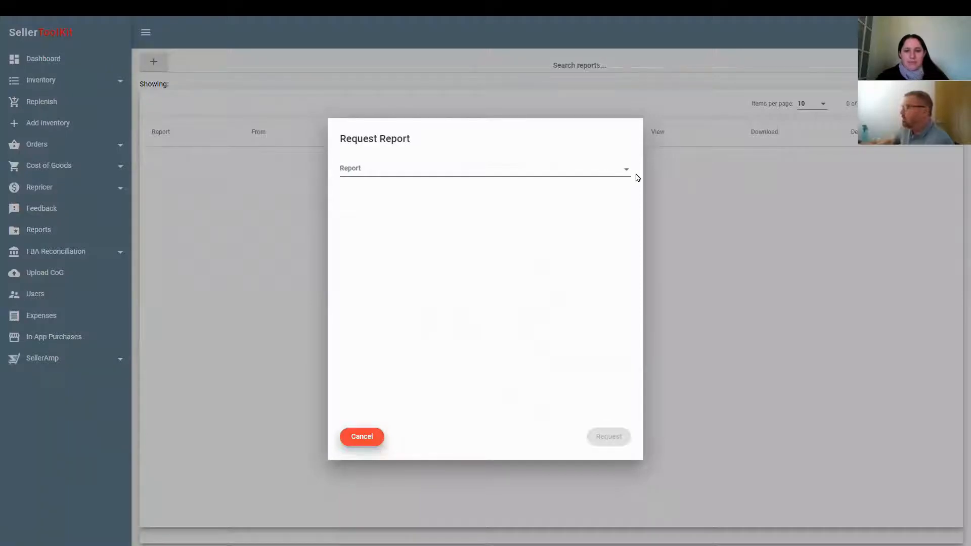
pyautogui.click(625, 175)
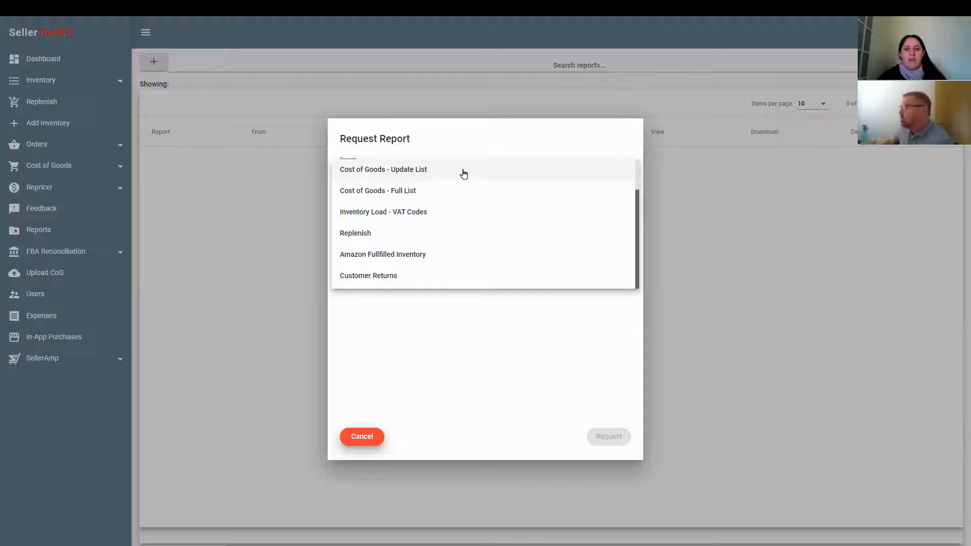
pyautogui.click(464, 174)
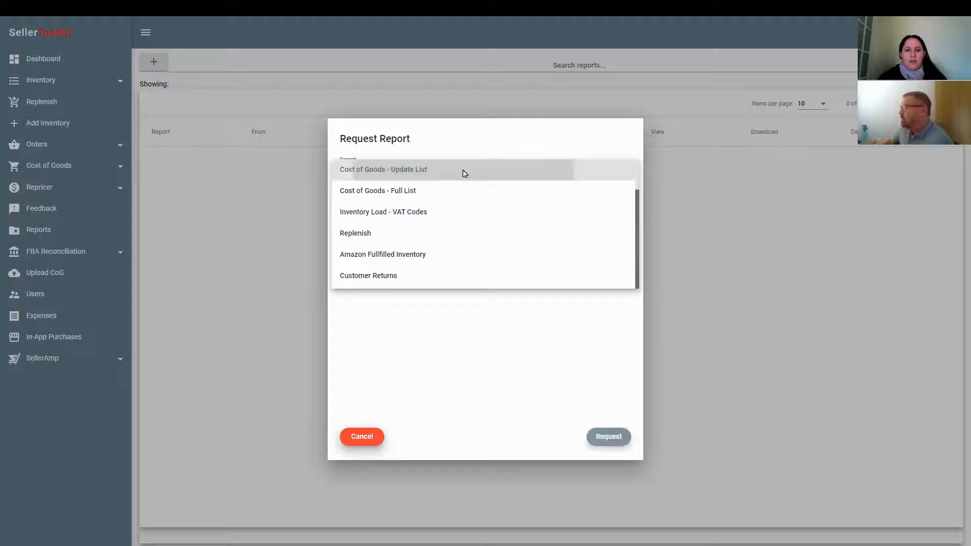
pyautogui.click(597, 438)
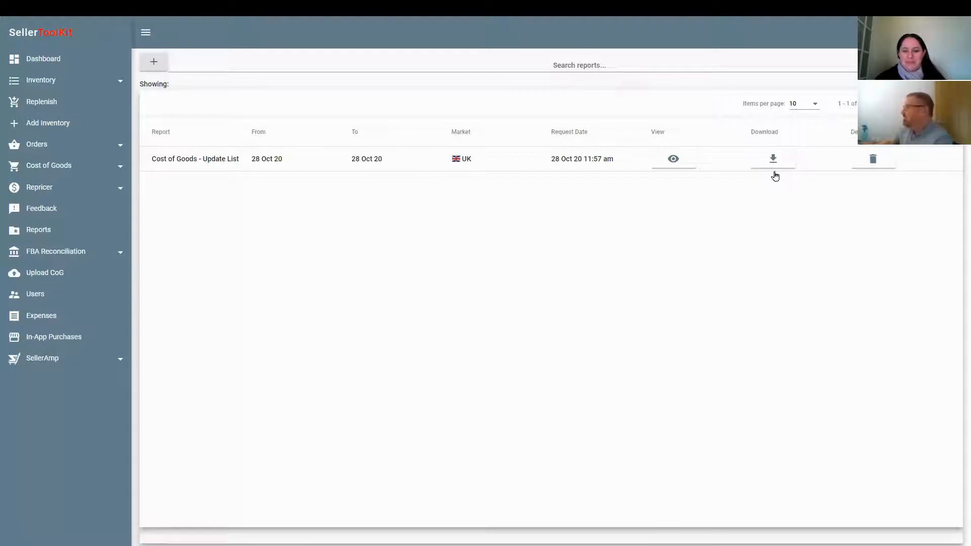
# Download the Cost of Goods - Update List report and show the downloaded file in its folder.
pyautogui.click(773, 160)
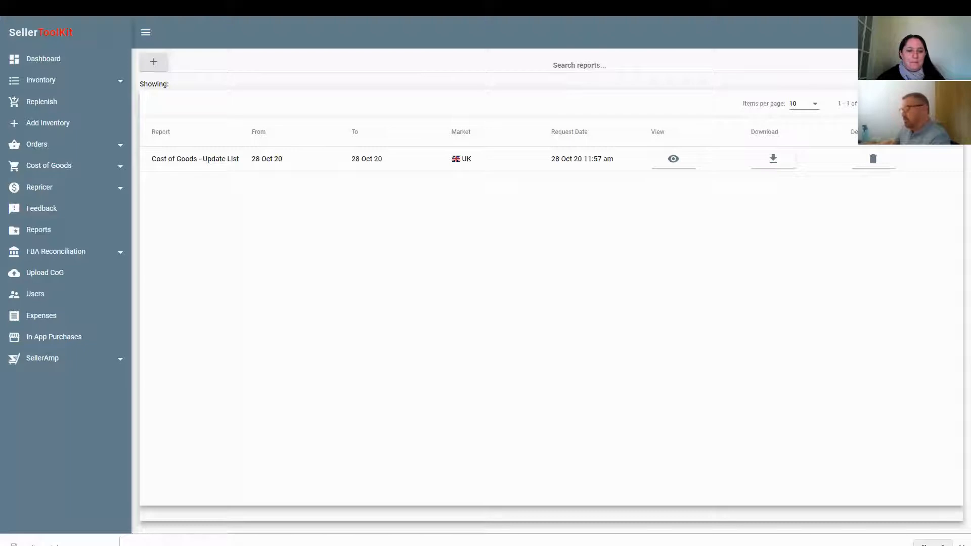
pyautogui.click(108, 543)
pyautogui.click(126, 514)
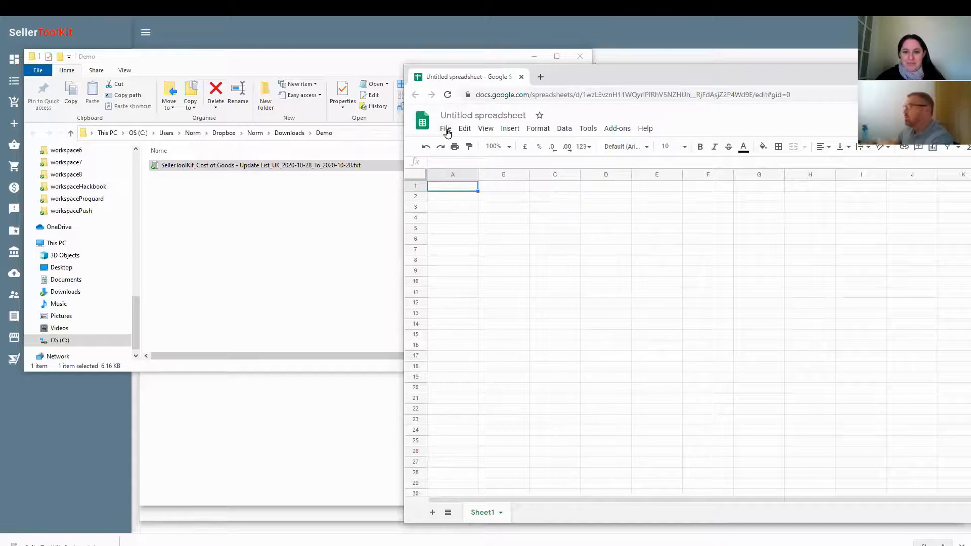
# Upload SellerToolKit_Cost of Goods - Update List_UK_2020-10-28_To_2020-10-28.txt from the Demo folder for import into the blank Google Sheets spreadsheet.
pyautogui.click(446, 130)
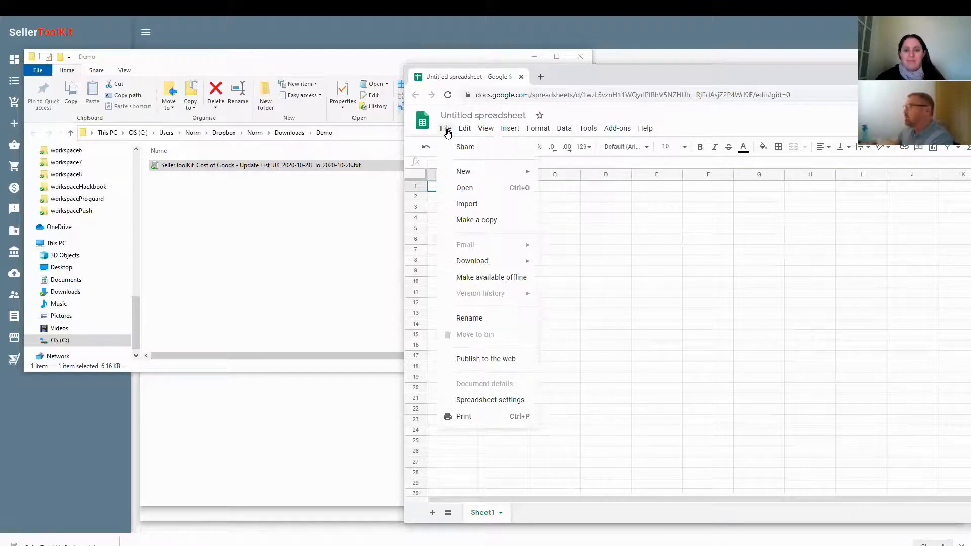
pyautogui.click(472, 205)
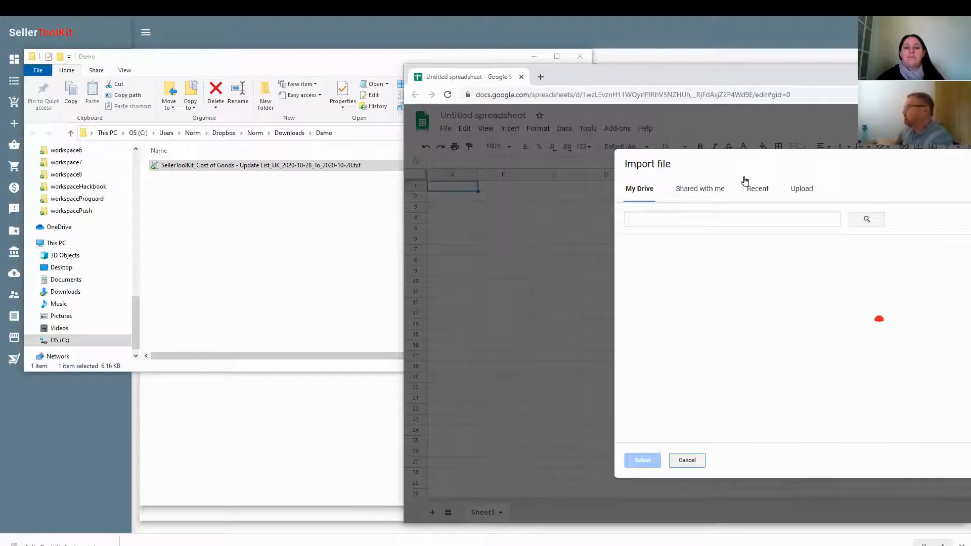
pyautogui.click(804, 189)
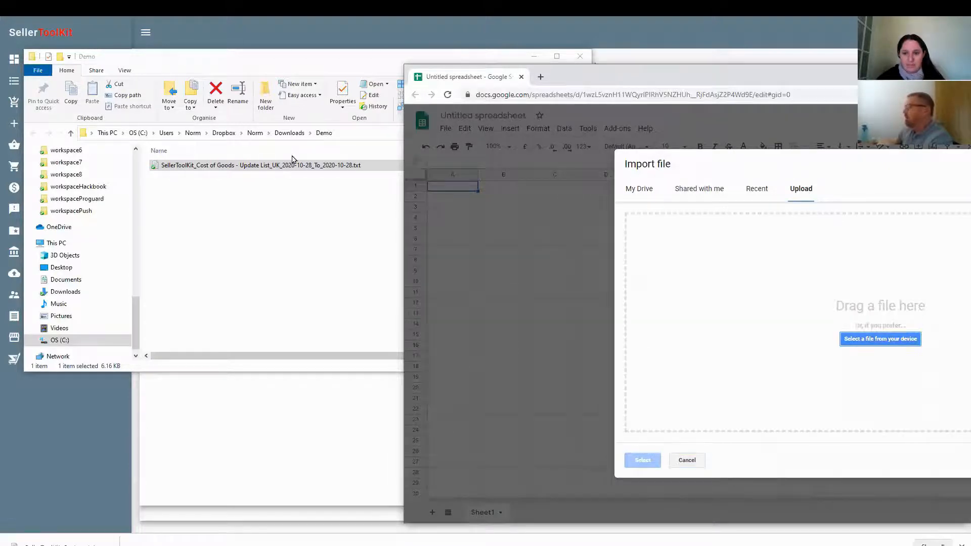
pyautogui.click(157, 168)
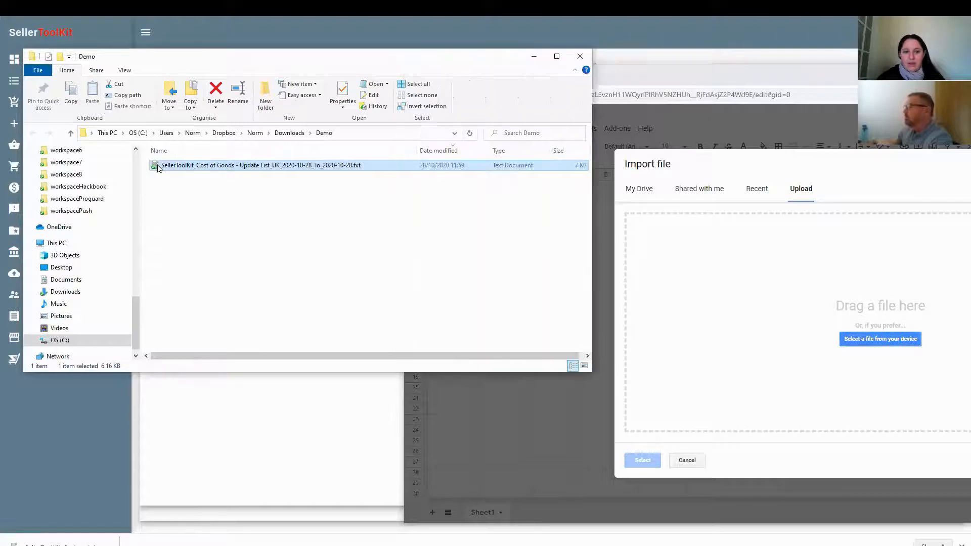
pyautogui.moveTo(212, 177); pyautogui.dragTo(825, 347)
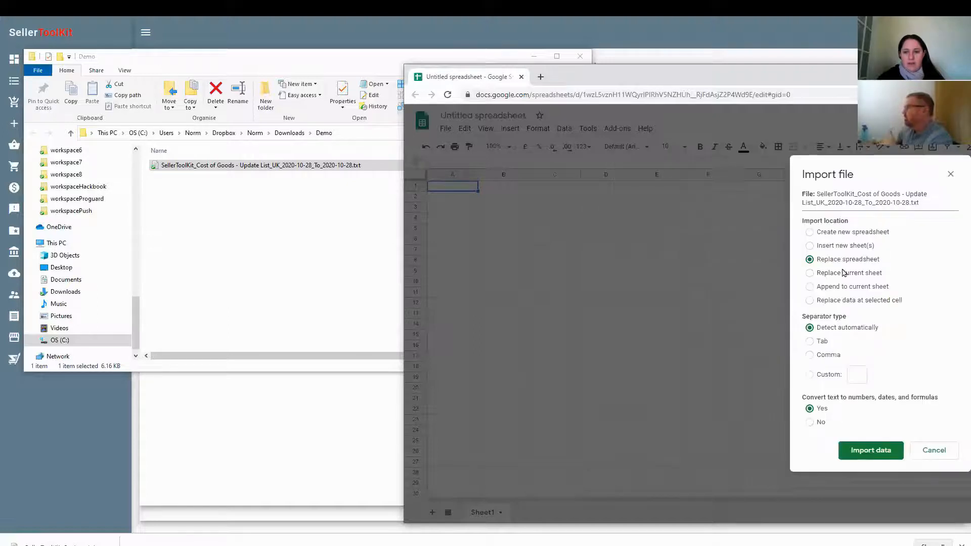
# Import the uploaded report's data with the import location set to replace the current sheet.
pyautogui.doubleClick(728, 71)
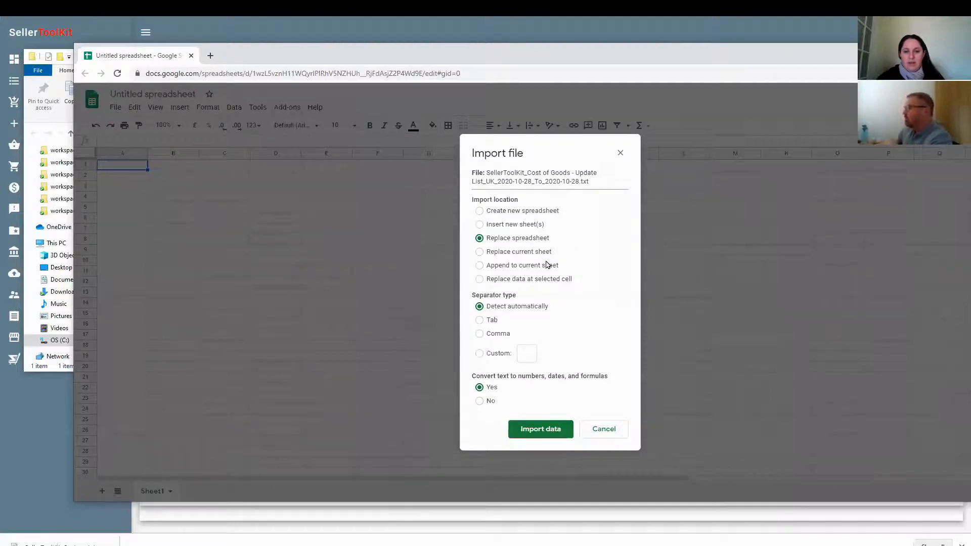
pyautogui.click(480, 252)
pyautogui.click(539, 429)
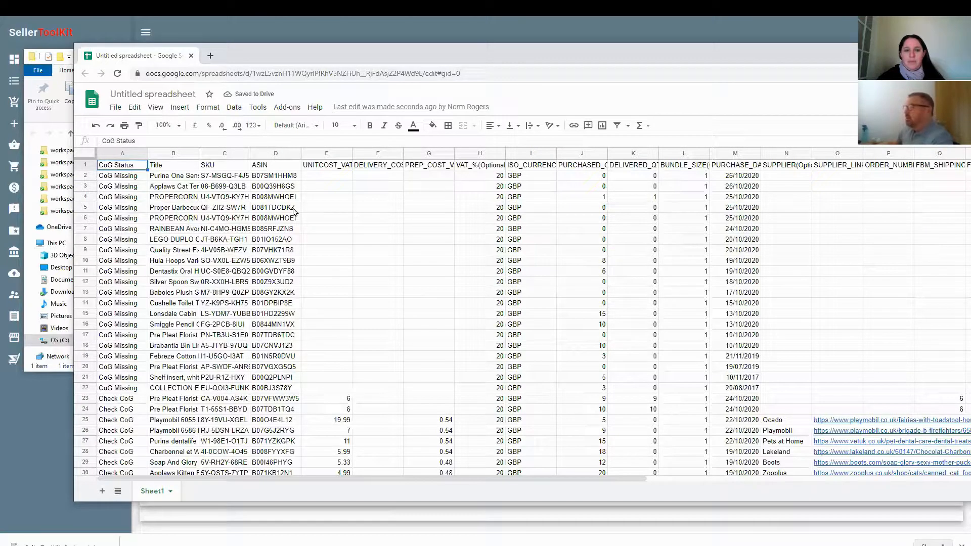
# Enter 12.00 as the VAT-inclusive unit cost of the first product in row 2.
pyautogui.click(324, 177)
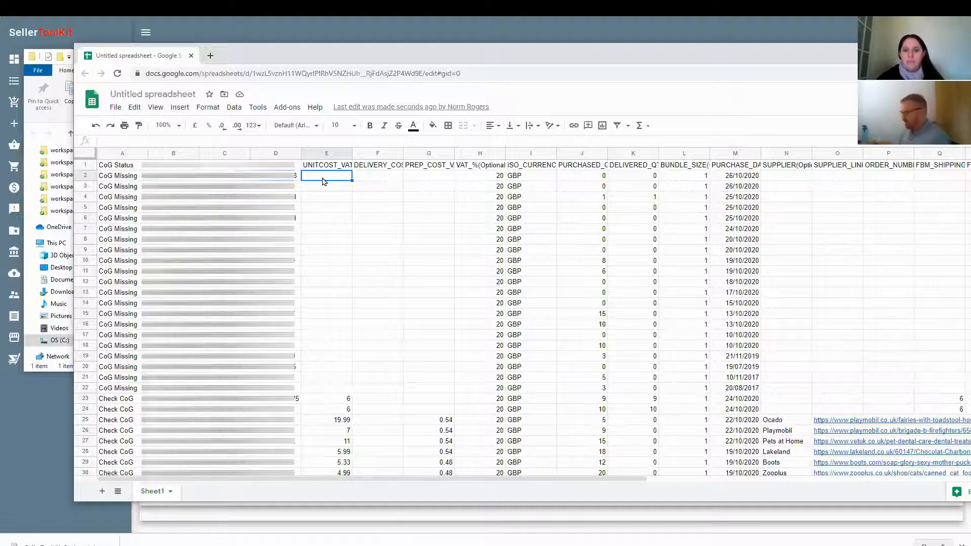
pyautogui.write('12')
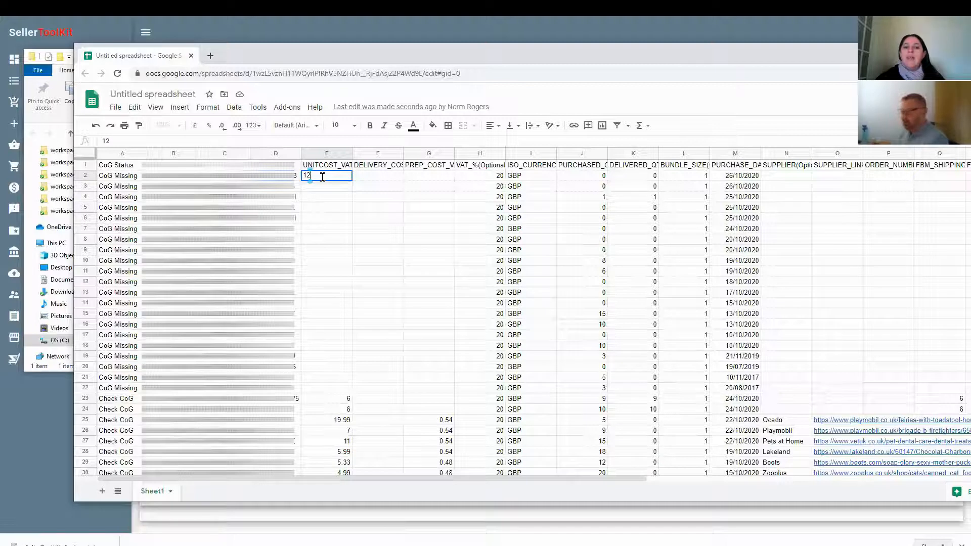
pyautogui.press('Escape')
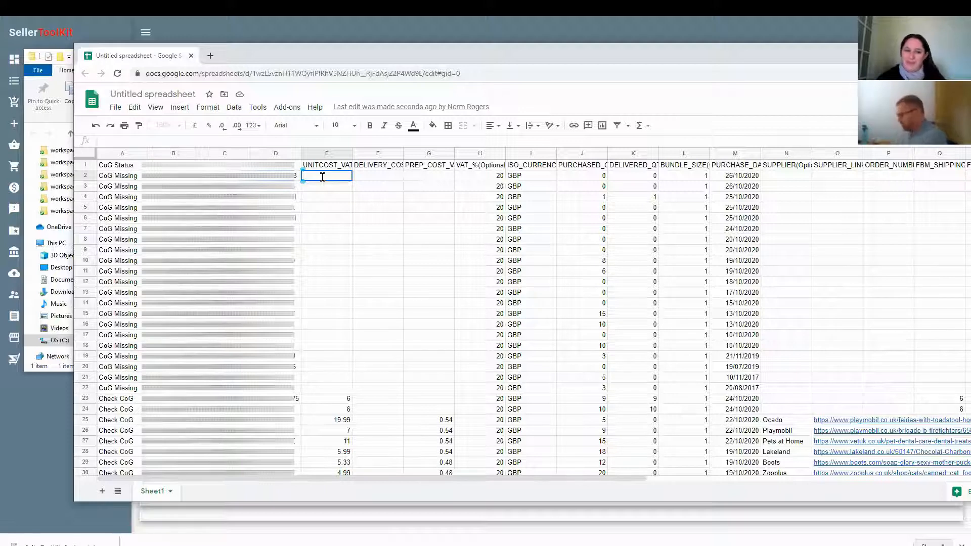
pyautogui.write('12.00')
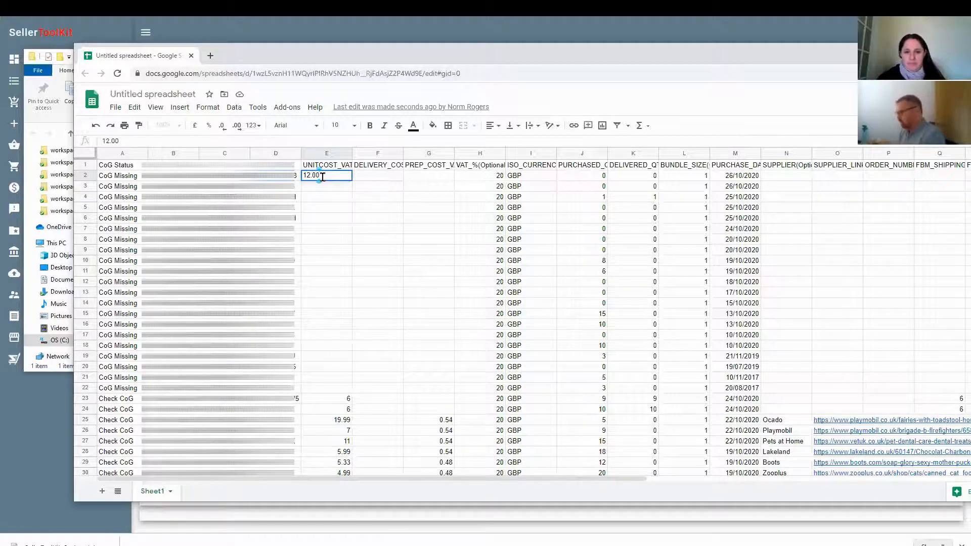
pyautogui.press('Tab')
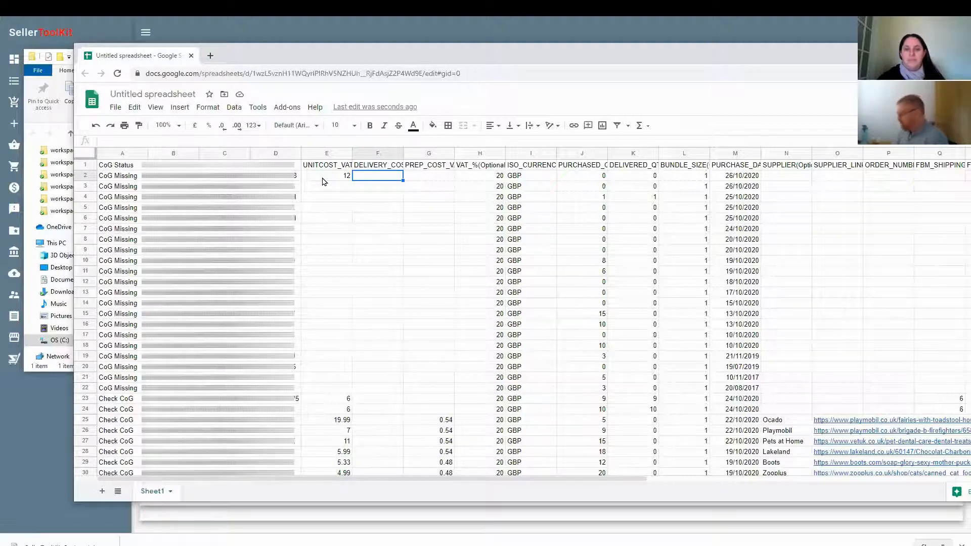
# Enter a delivery cost of .50 and a prep cost of .80 for the product in row 2.
pyautogui.write('5')
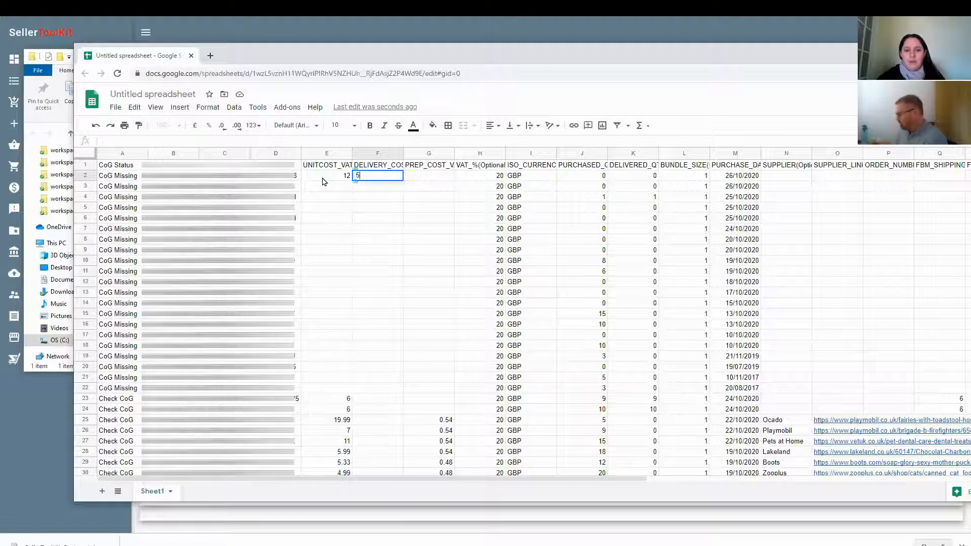
pyautogui.write('0')
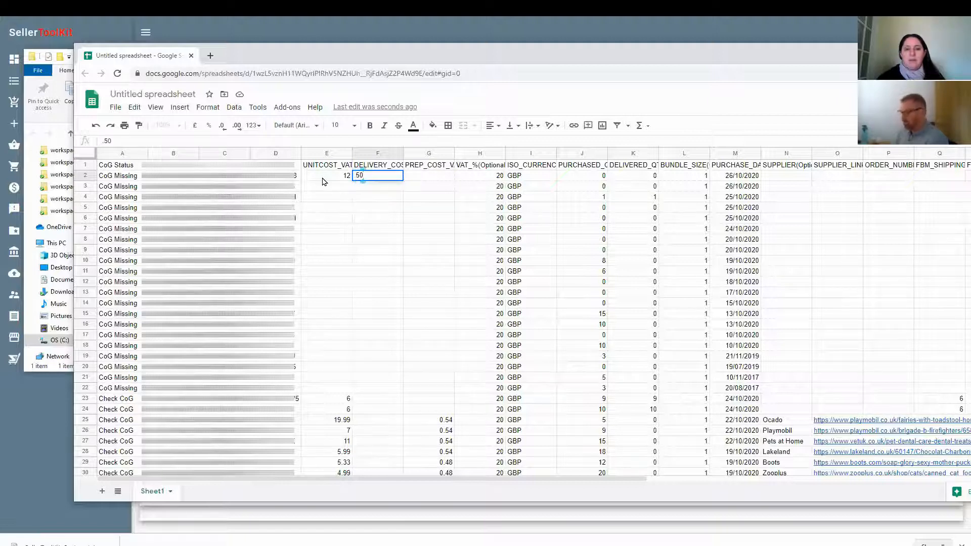
pyautogui.press('Tab')
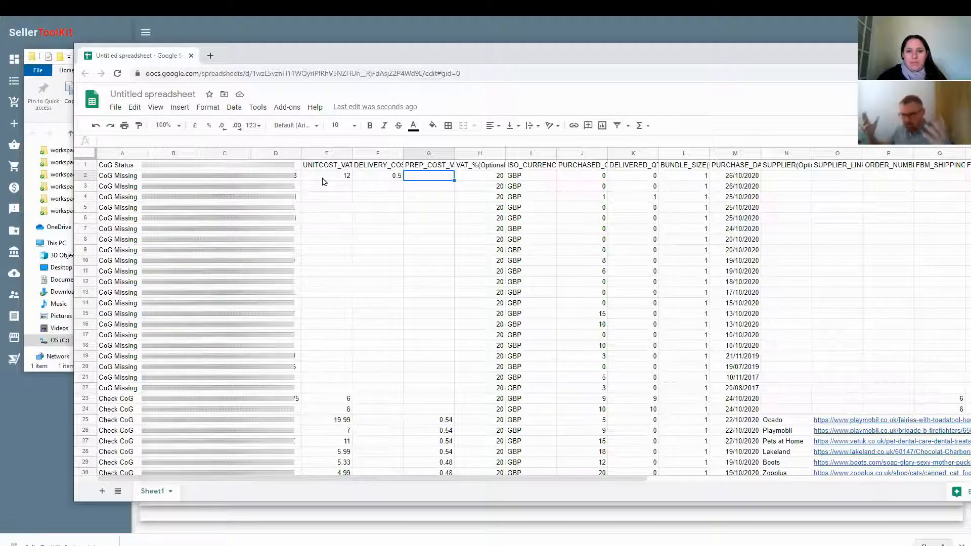
pyautogui.press('Return')
pyautogui.write('.80')
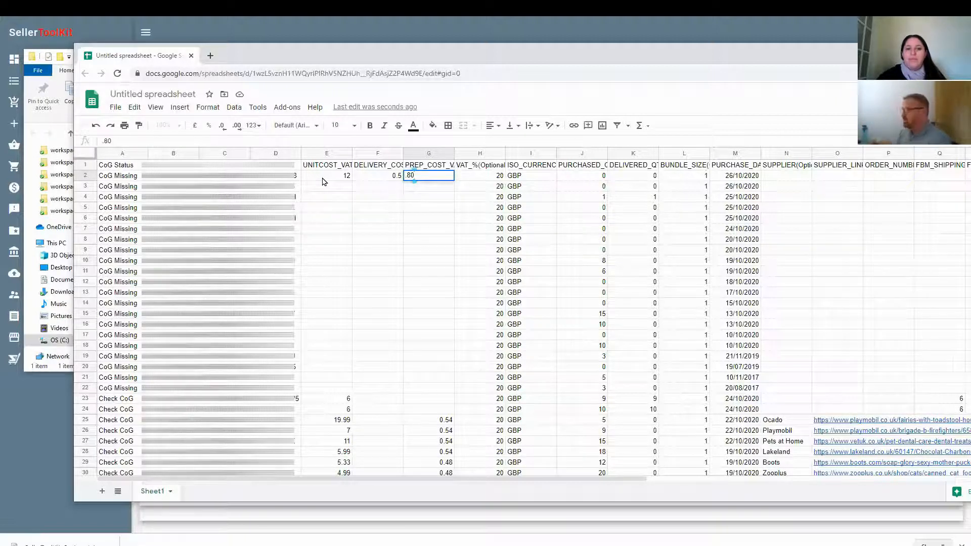
pyautogui.press('Tab')
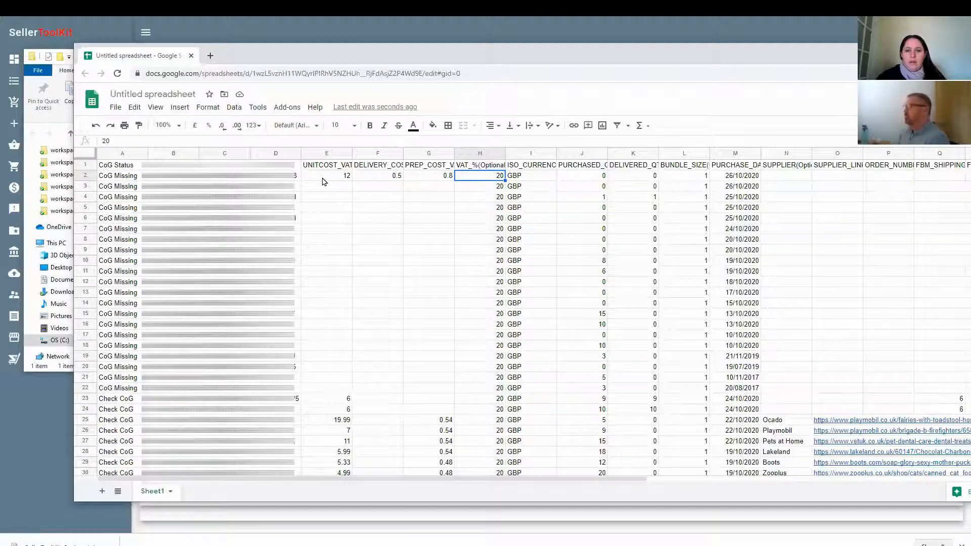
# Examine the full headings of the cost and VAT columns, the VAT percentages in several rows, and row 2's currency.
pyautogui.press('Up')
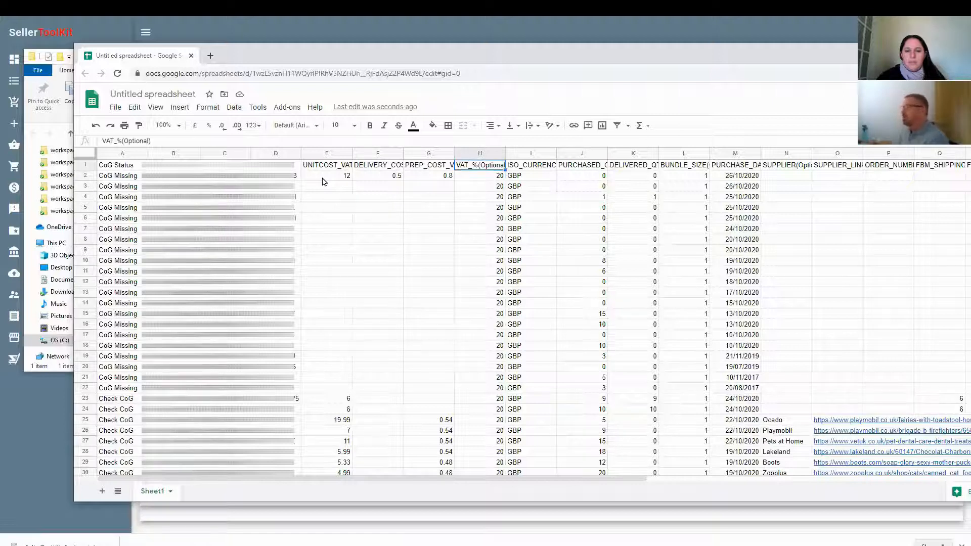
pyautogui.press('Left')
pyautogui.press('Left')
pyautogui.press('Left')
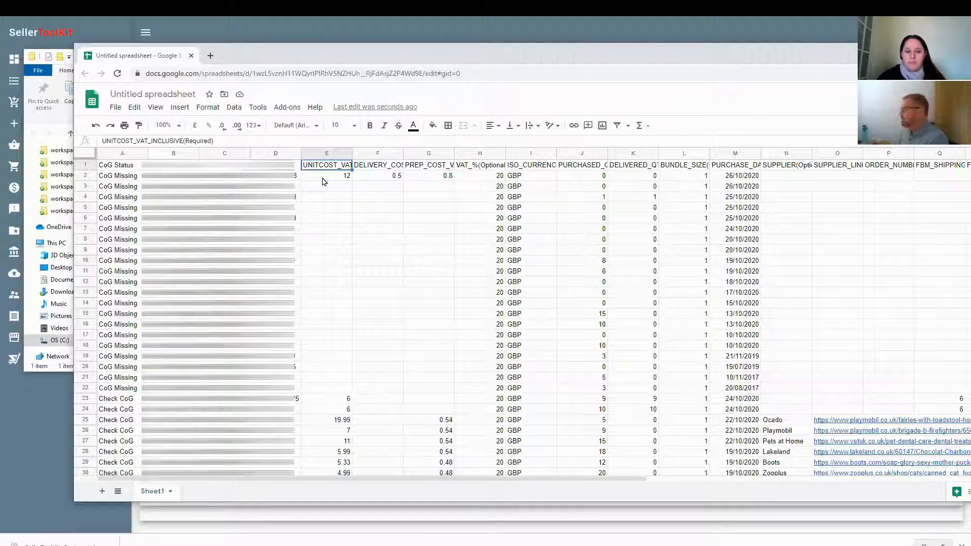
pyautogui.click(210, 141)
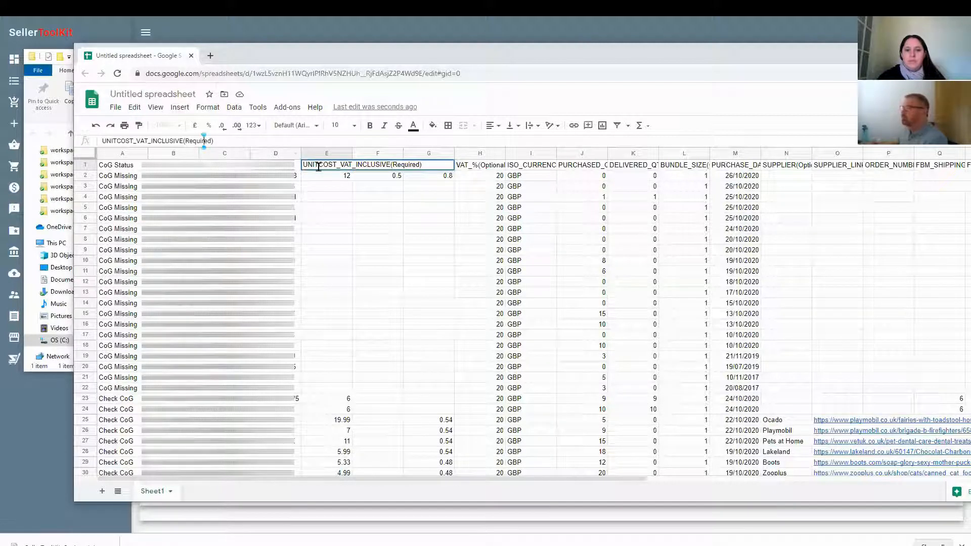
pyautogui.click(472, 169)
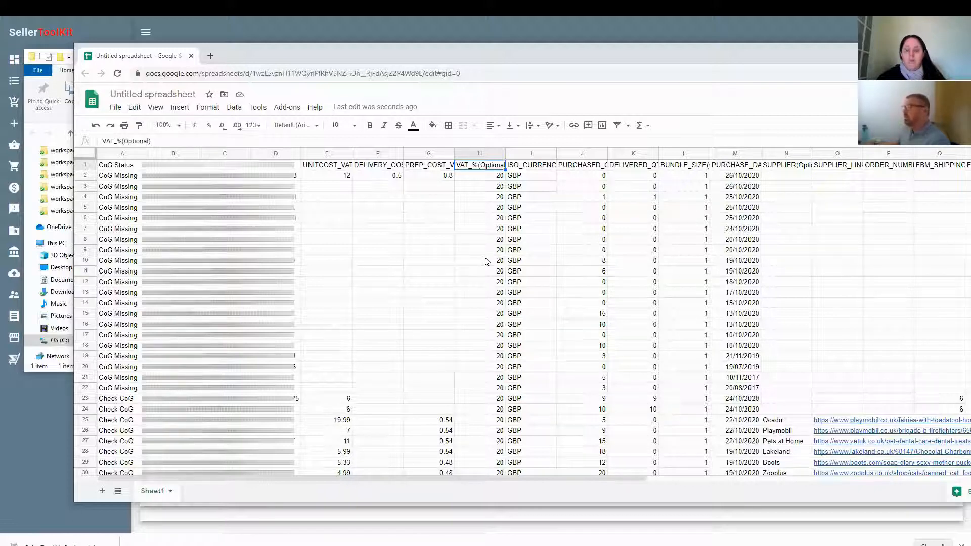
pyautogui.click(485, 178)
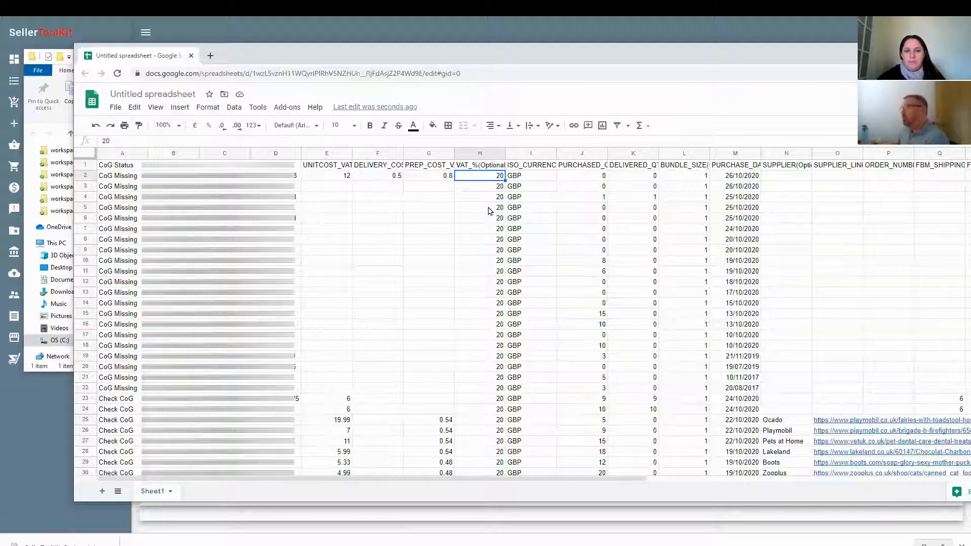
pyautogui.click(485, 189)
pyautogui.click(482, 202)
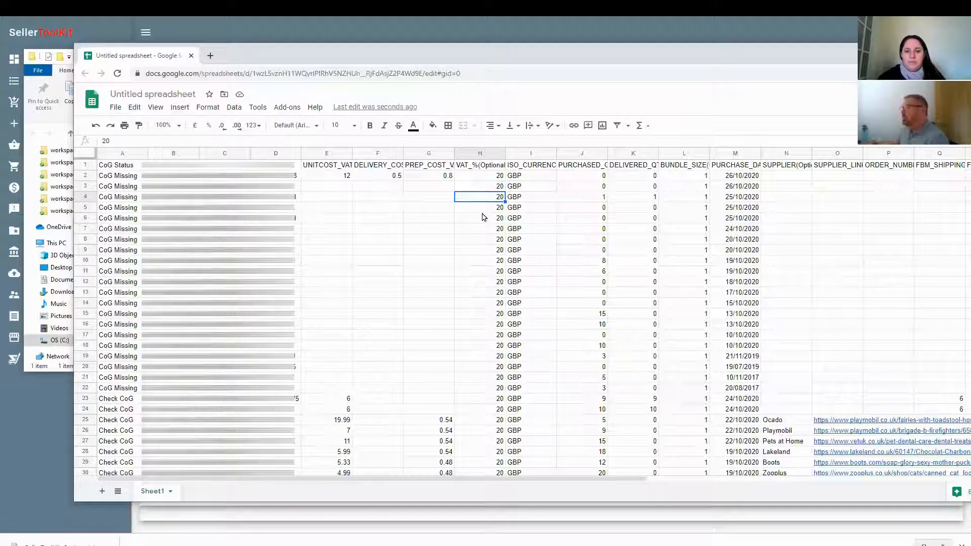
pyautogui.click(481, 210)
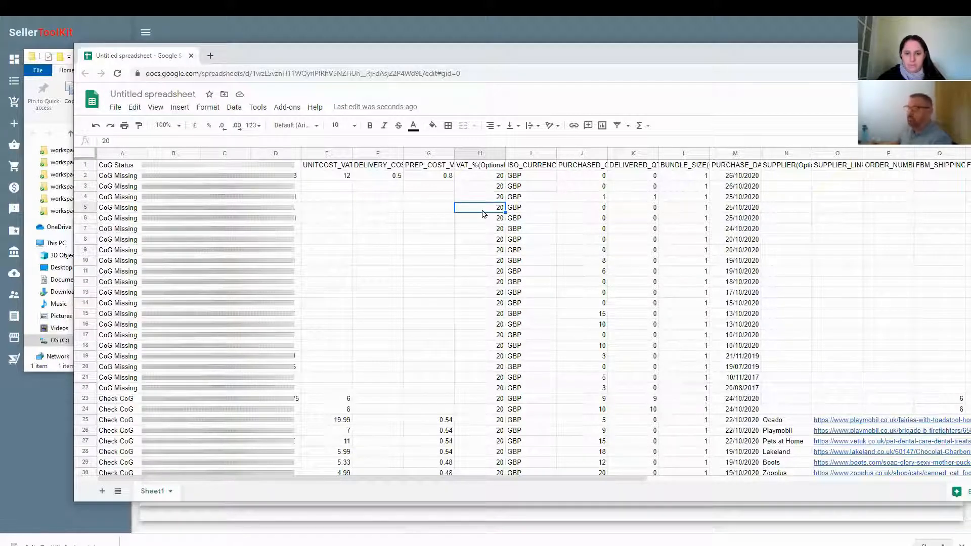
pyautogui.click(482, 222)
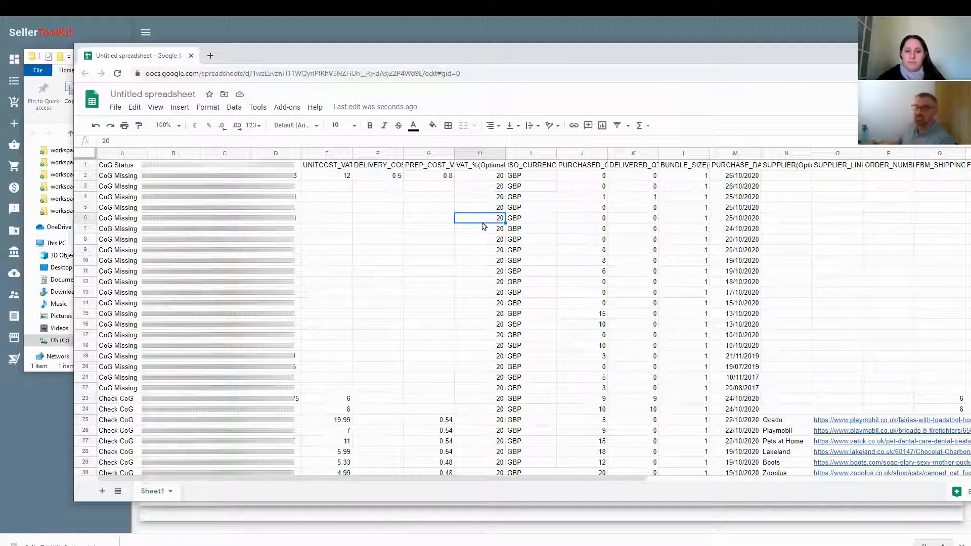
pyautogui.click(479, 285)
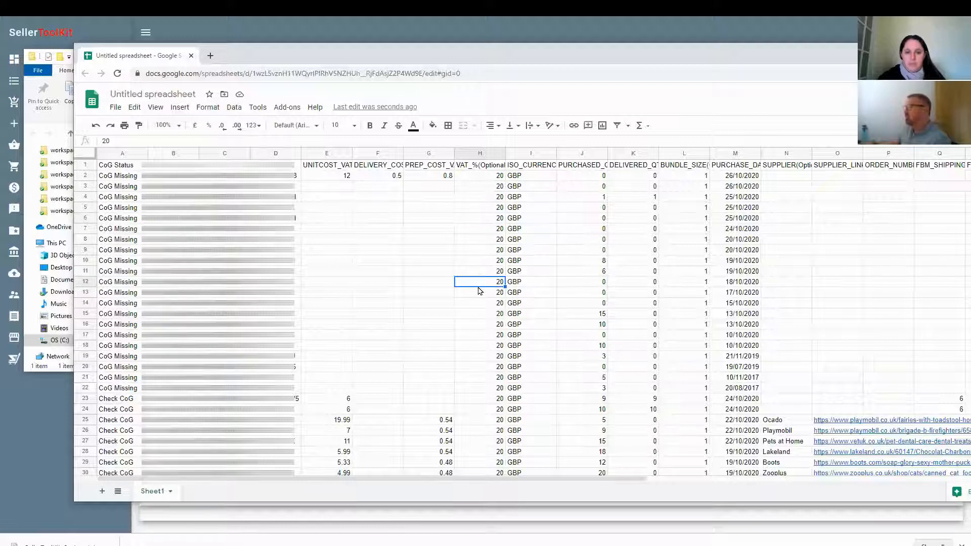
pyautogui.click(481, 179)
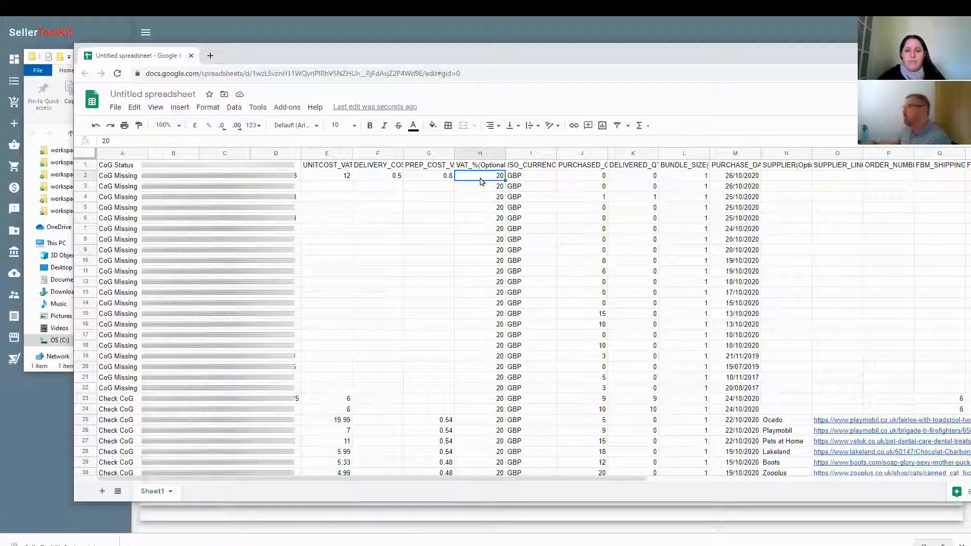
pyautogui.click(513, 178)
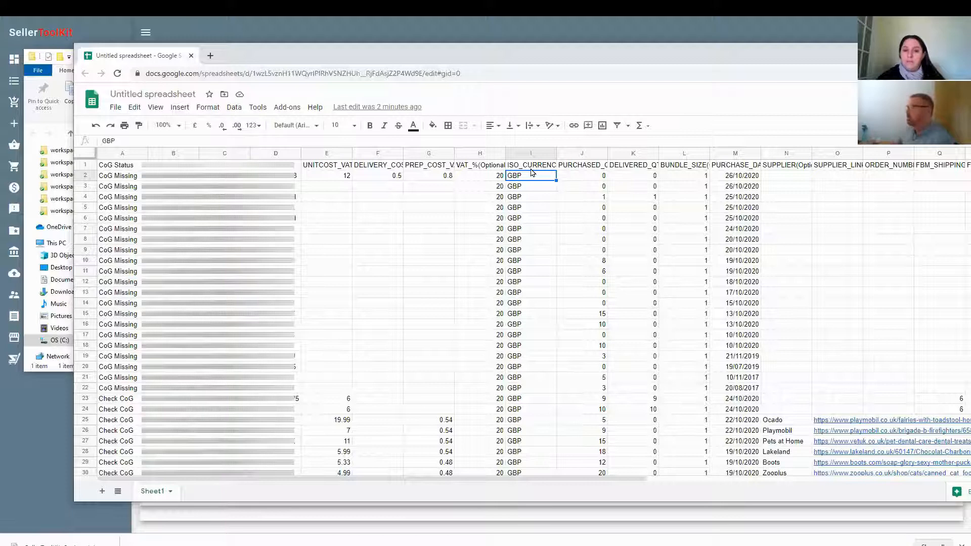
# Examine the currency column's full heading, row 2's currency and delivered quantity, and the purchased quantities in rows 2, 10 and 11.
pyautogui.click(535, 167)
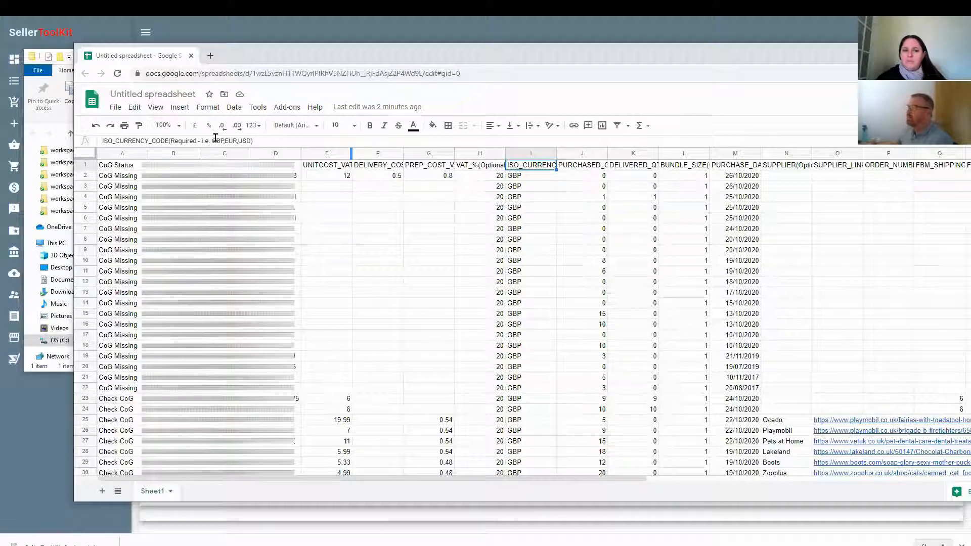
pyautogui.click(263, 141)
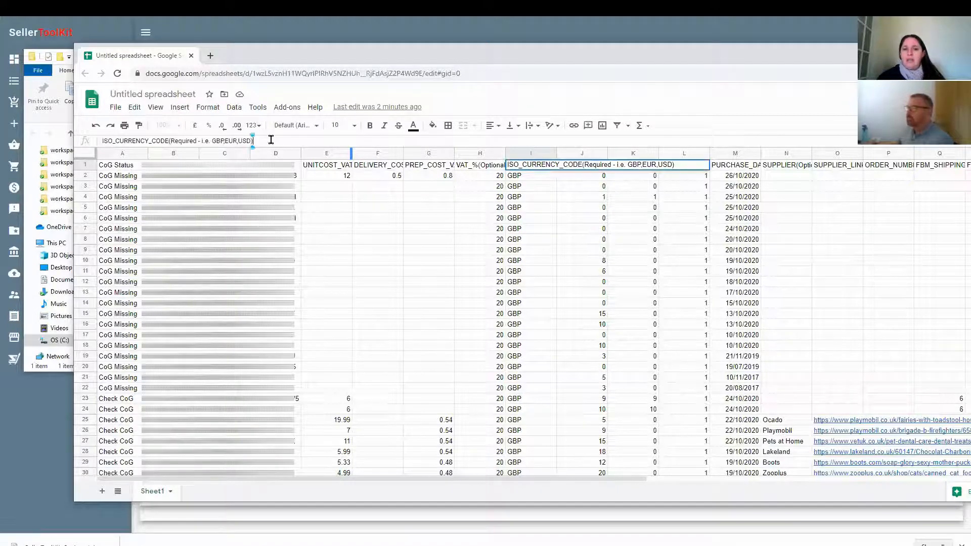
pyautogui.click(531, 177)
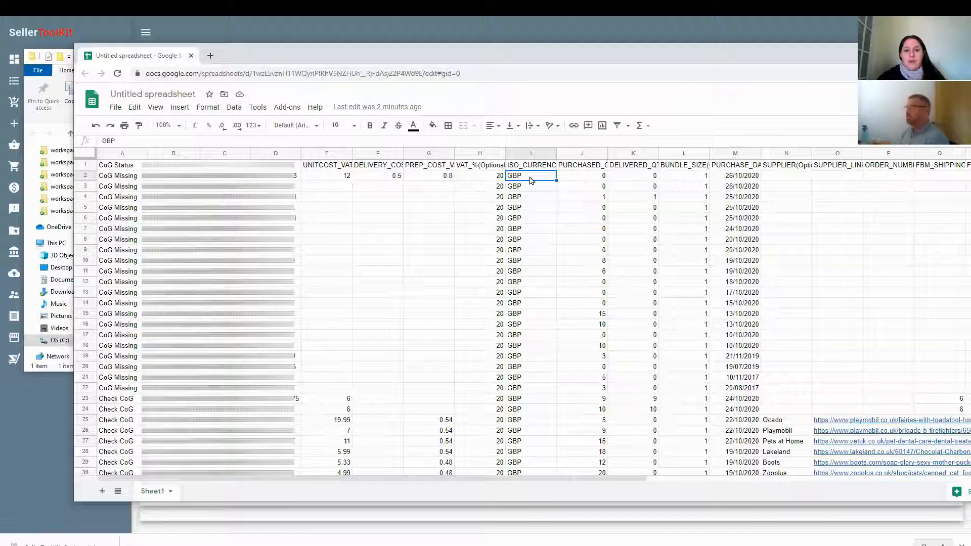
pyautogui.click(580, 179)
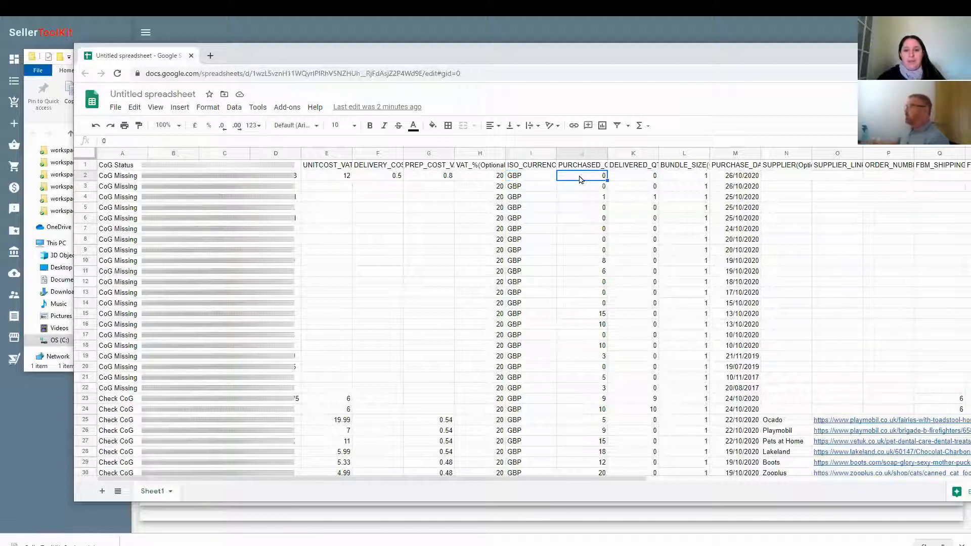
pyautogui.click(632, 178)
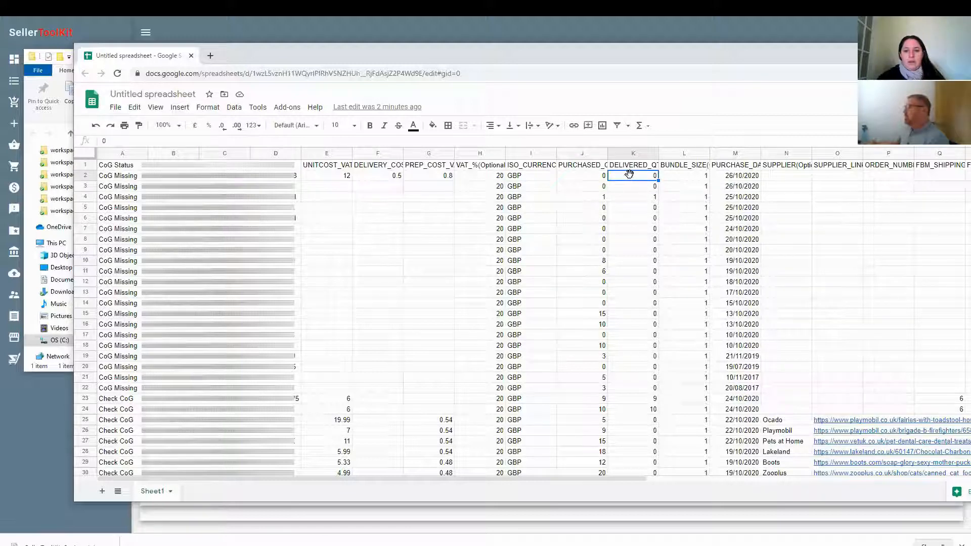
pyautogui.click(585, 260)
pyautogui.click(585, 274)
pyautogui.click(585, 266)
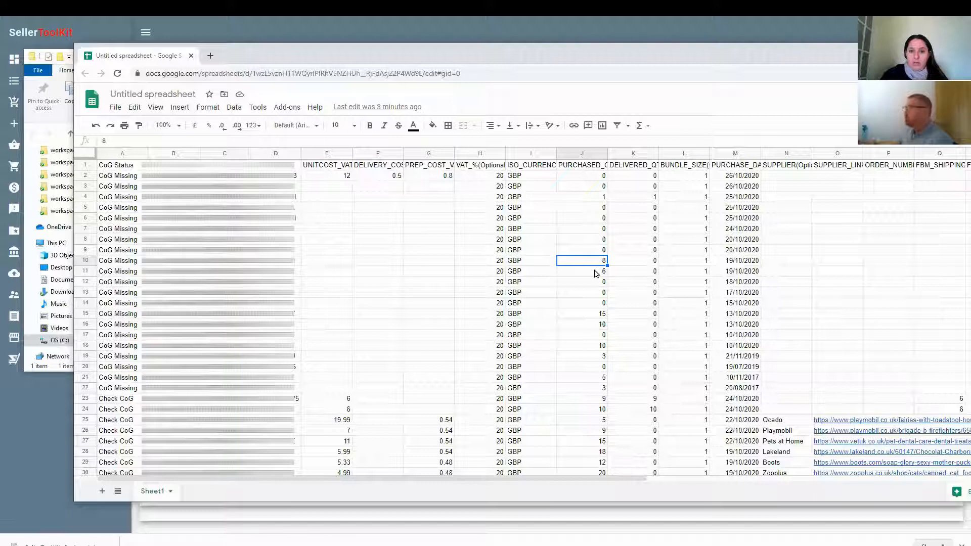
pyautogui.click(586, 178)
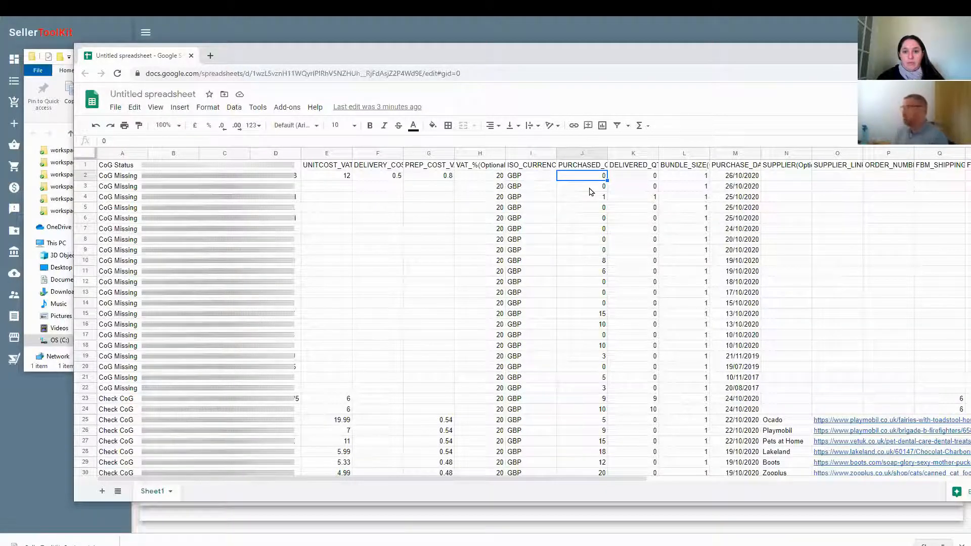
# Examine the full headings of the purchased and delivered quantity columns, plus row 2's bundle size and purchase date.
pyautogui.press('Up')
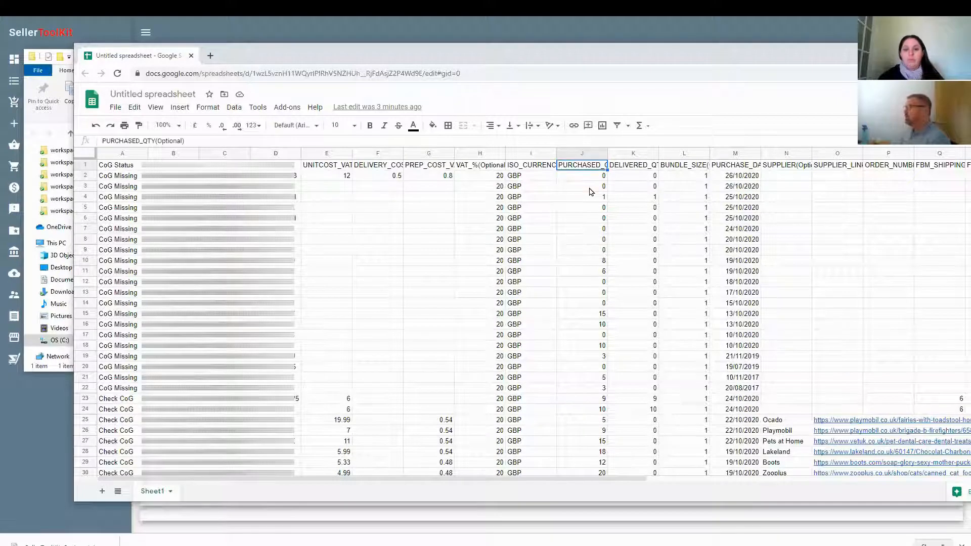
pyautogui.press('Right')
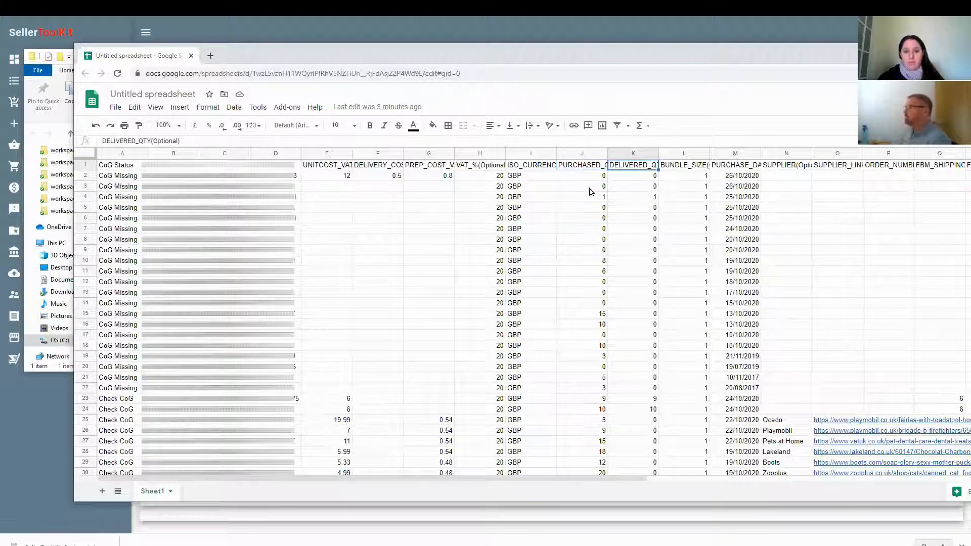
pyautogui.press('Right')
pyautogui.press('Down')
pyautogui.press('Right')
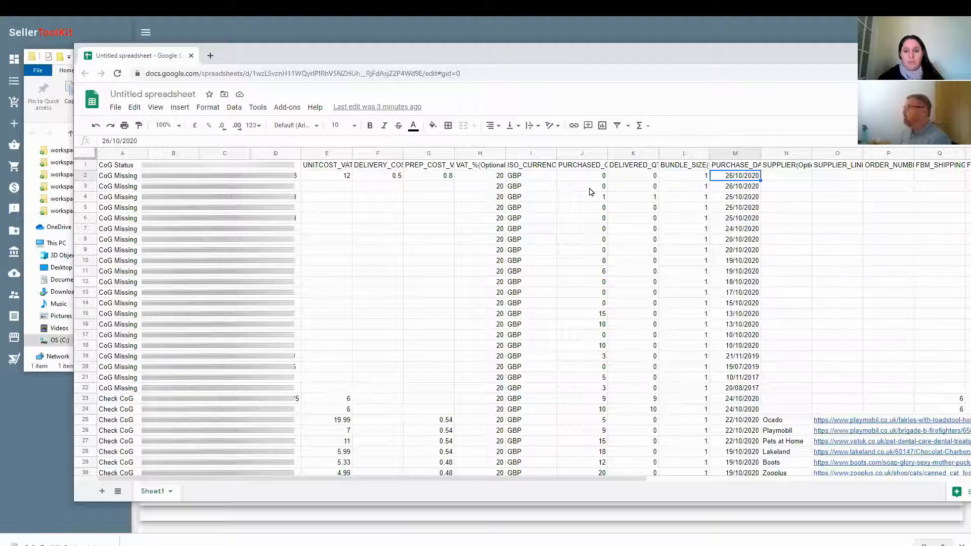
pyautogui.press('Left')
pyautogui.press('Left')
pyautogui.press('Left')
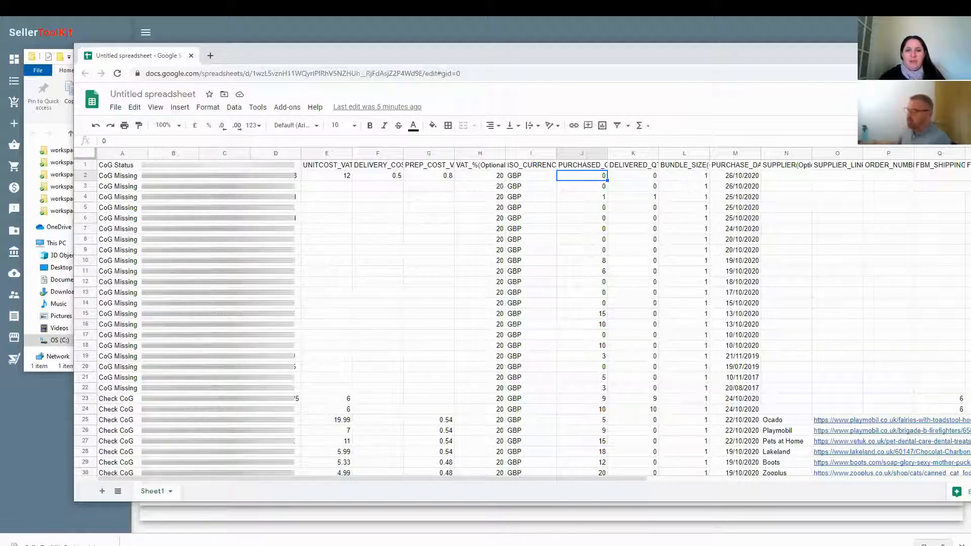
# Compare the rows with the CoG Missing status against the first row marked Check CoG.
pyautogui.click(123, 402)
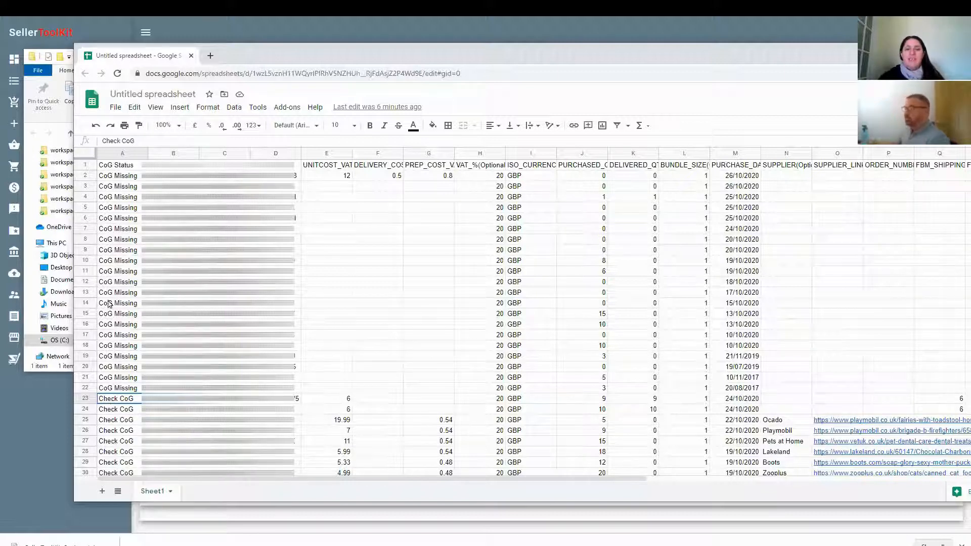
pyautogui.click(131, 252)
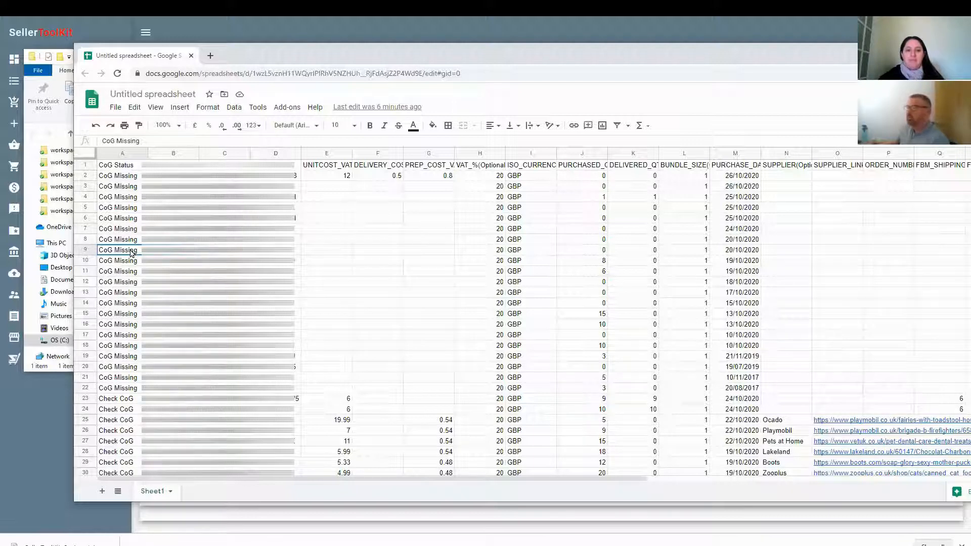
pyautogui.click(124, 178)
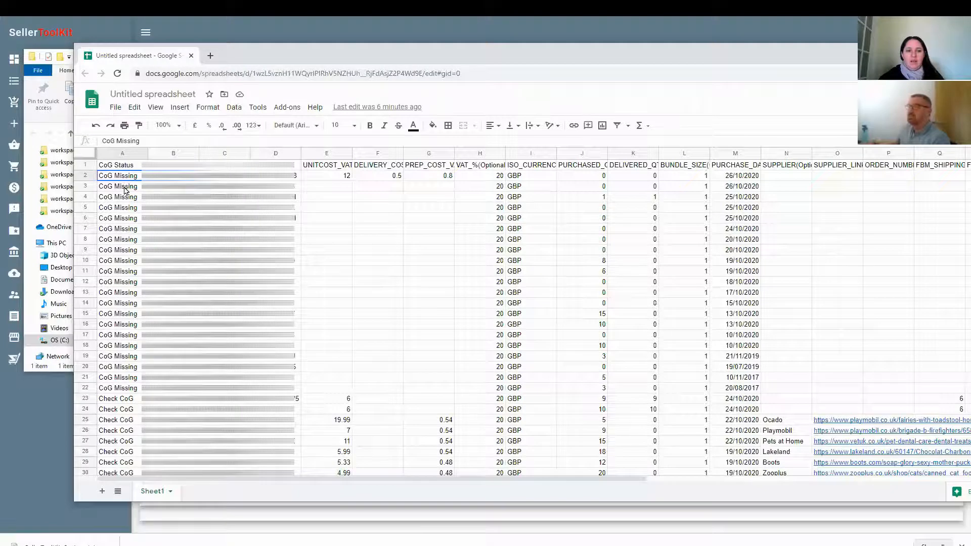
pyautogui.click(125, 190)
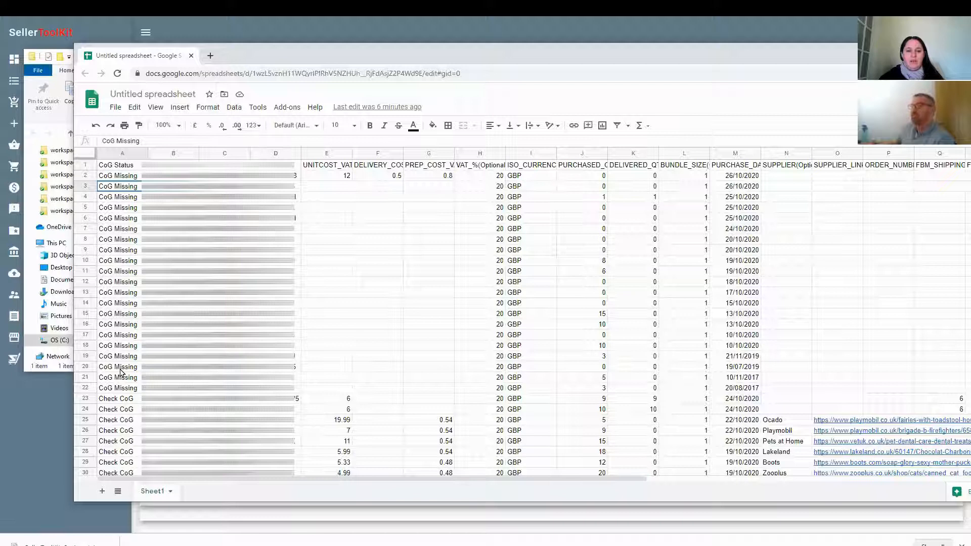
pyautogui.click(129, 400)
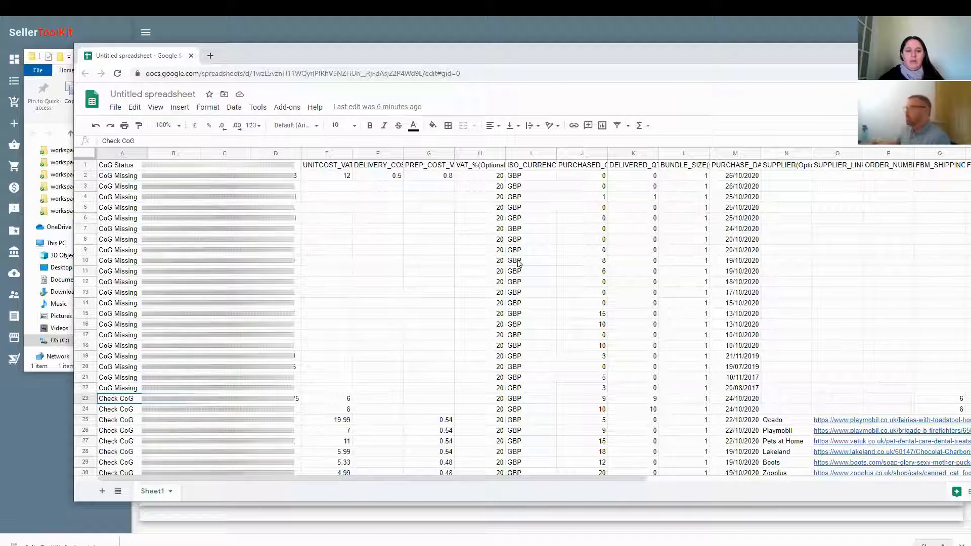
# Review row 2's cells from the currency code through quantities, bundle size, purchase date and supplier details to the order number.
pyautogui.click(536, 179)
pyautogui.click(574, 180)
pyautogui.click(622, 181)
pyautogui.click(675, 179)
pyautogui.click(721, 178)
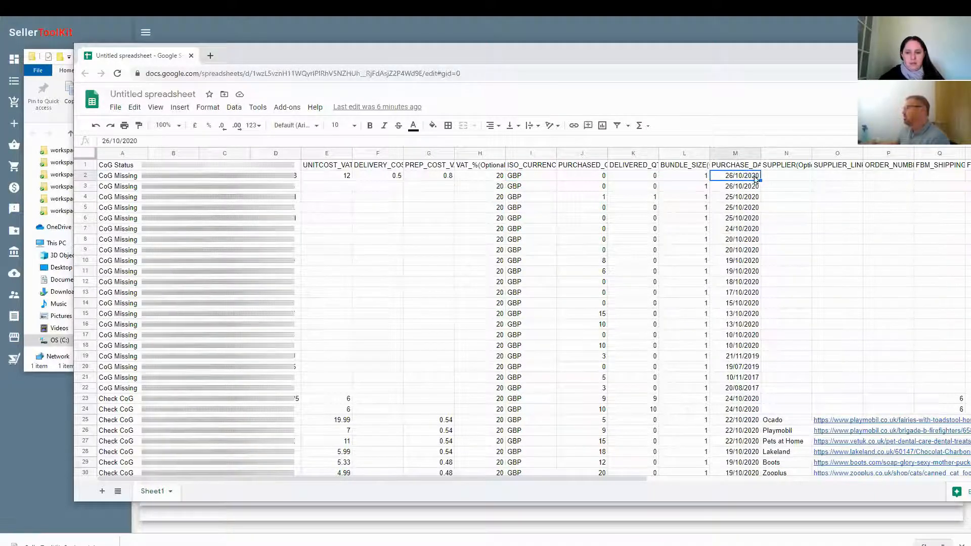
pyautogui.click(772, 181)
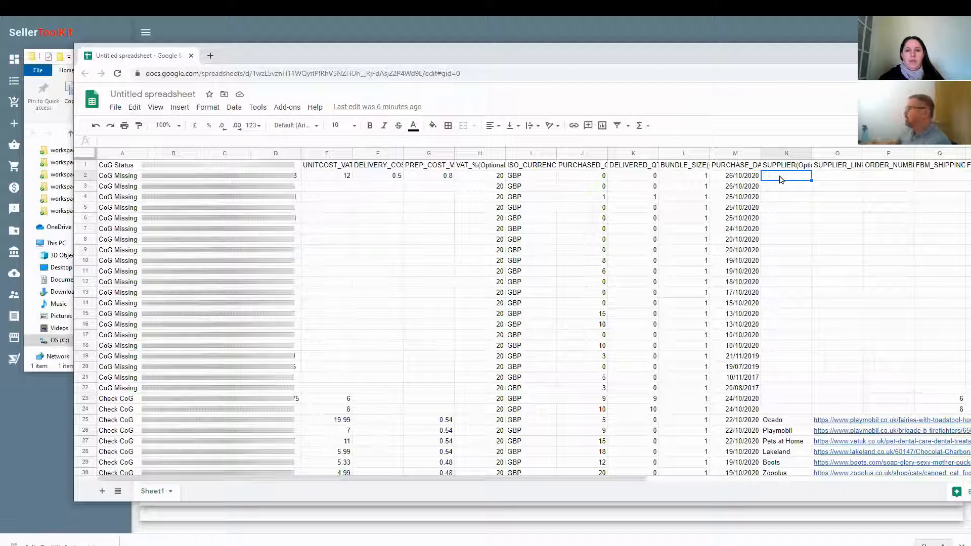
pyautogui.click(833, 179)
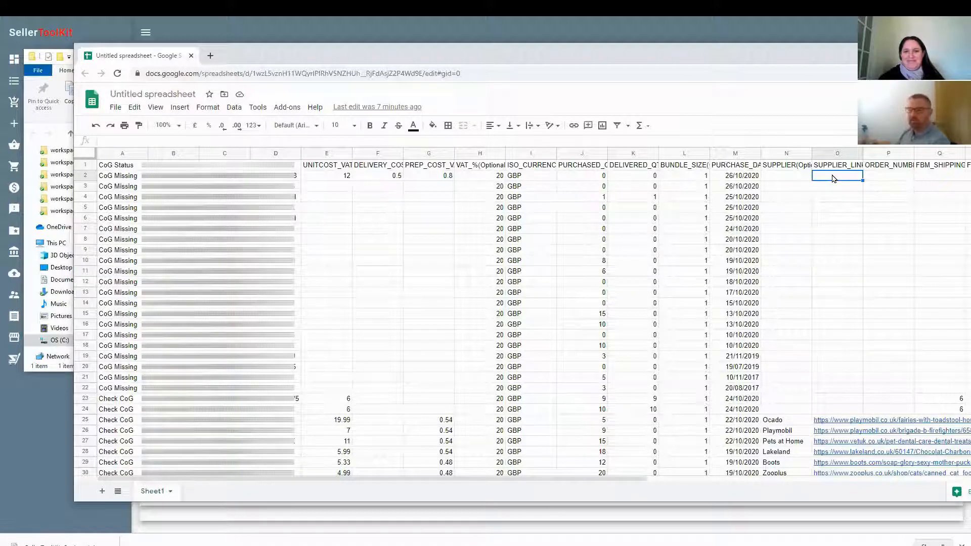
pyautogui.click(886, 177)
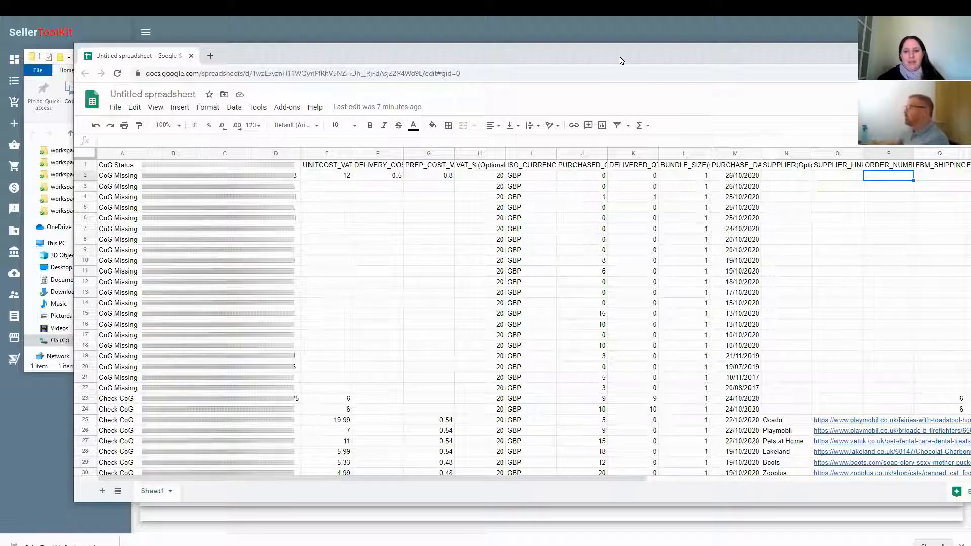
# Bring the sheet's remaining columns into view and look through the FBM shipping cost columns for row 2.
pyautogui.moveTo(529, 58); pyautogui.dragTo(441, 56)
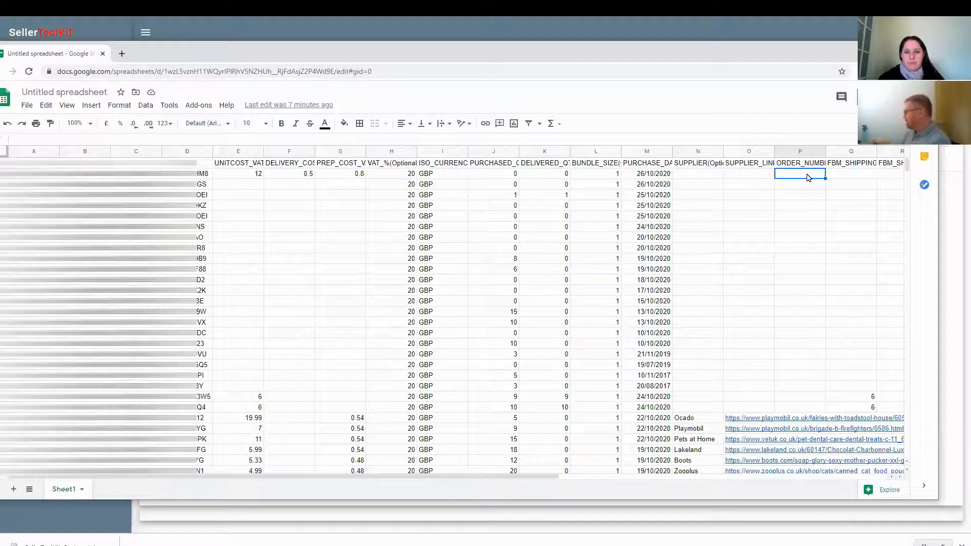
pyautogui.press('Tab')
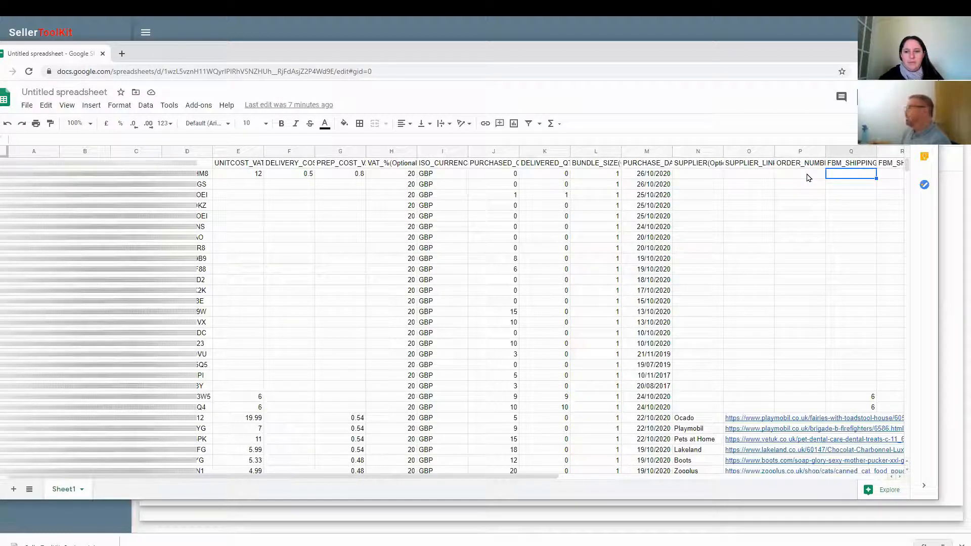
pyautogui.press('Tab')
pyautogui.press('Tab')
pyautogui.press('Tab')
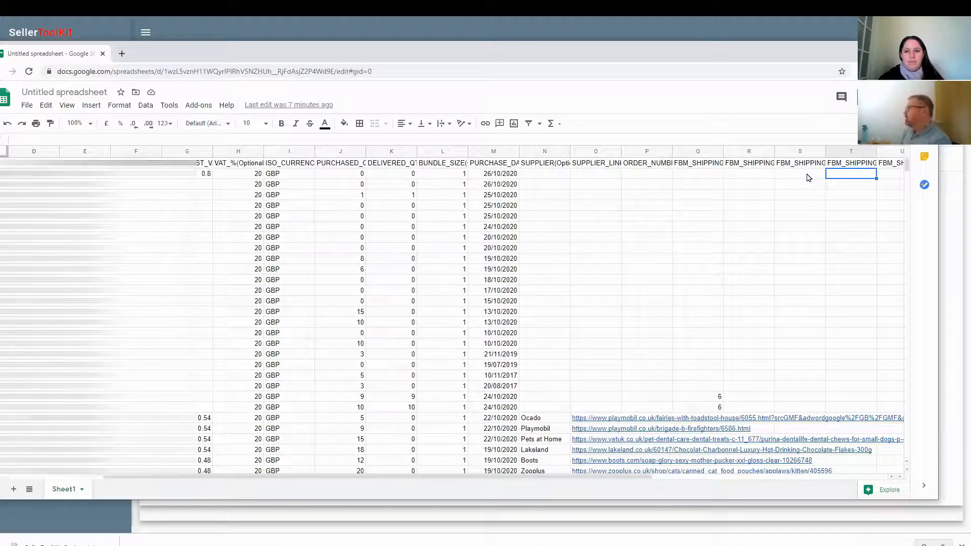
pyautogui.press('Tab')
pyautogui.press('Tab')
pyautogui.press('Tab')
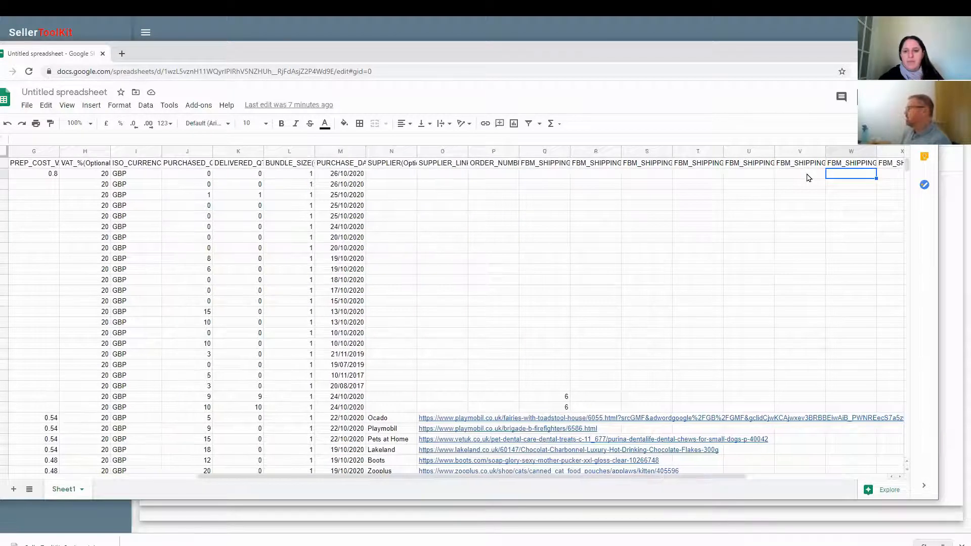
pyautogui.hotkey('shift', 'Tab')
pyautogui.hotkey('shift', 'Tab')
pyautogui.hotkey('shift', 'Tab')
pyautogui.hotkey('shift', 'Tab')
pyautogui.hotkey('shift', 'Tab')
pyautogui.hotkey('shift', 'Tab')
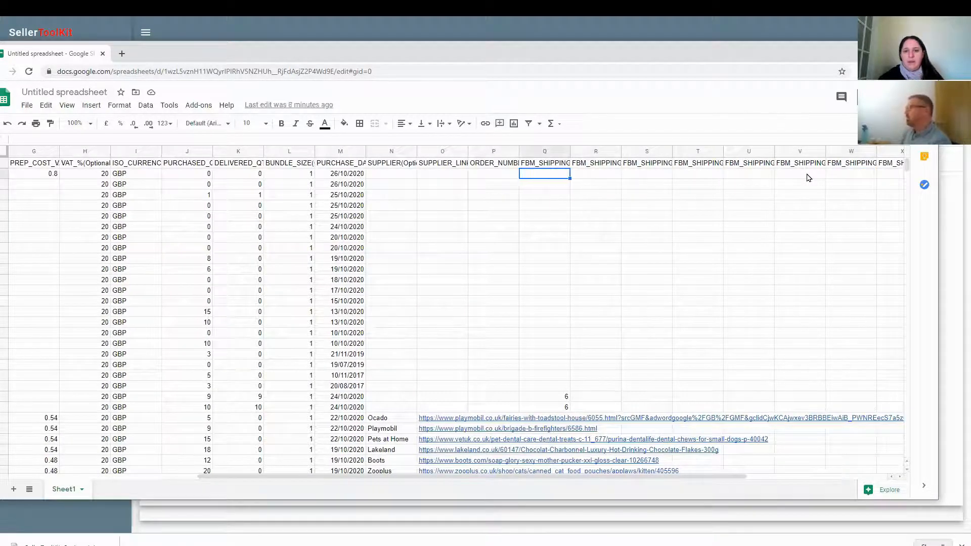
# Widen the first two FBM shipping cost columns, UK and DE, so their full headings can be read.
pyautogui.press('Up')
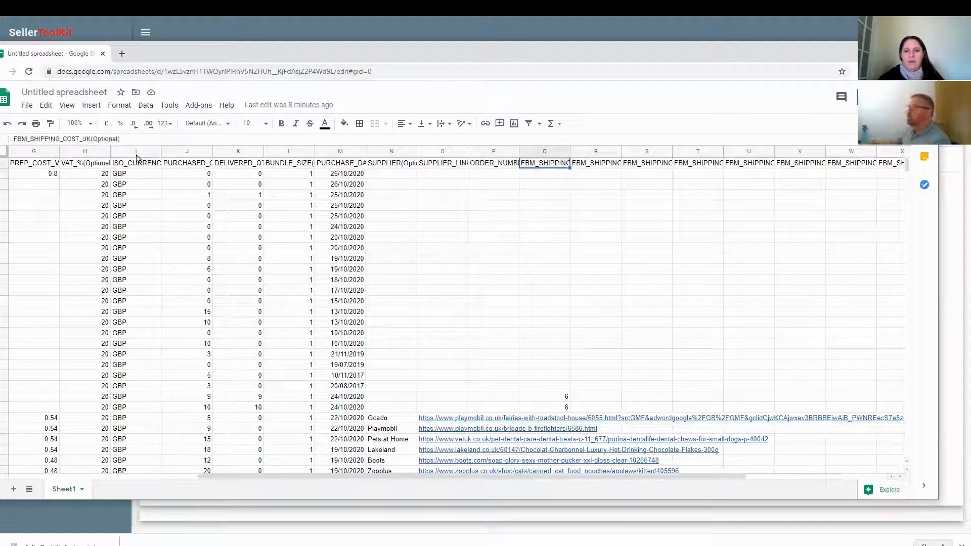
pyautogui.moveTo(572, 155); pyautogui.dragTo(673, 152)
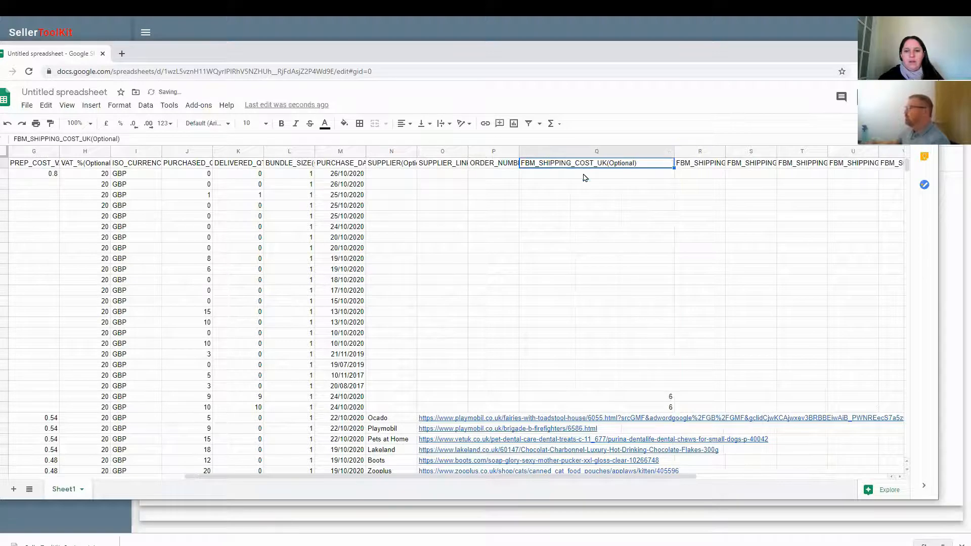
pyautogui.click(695, 159)
pyautogui.moveTo(776, 151); pyautogui.dragTo(784, 144)
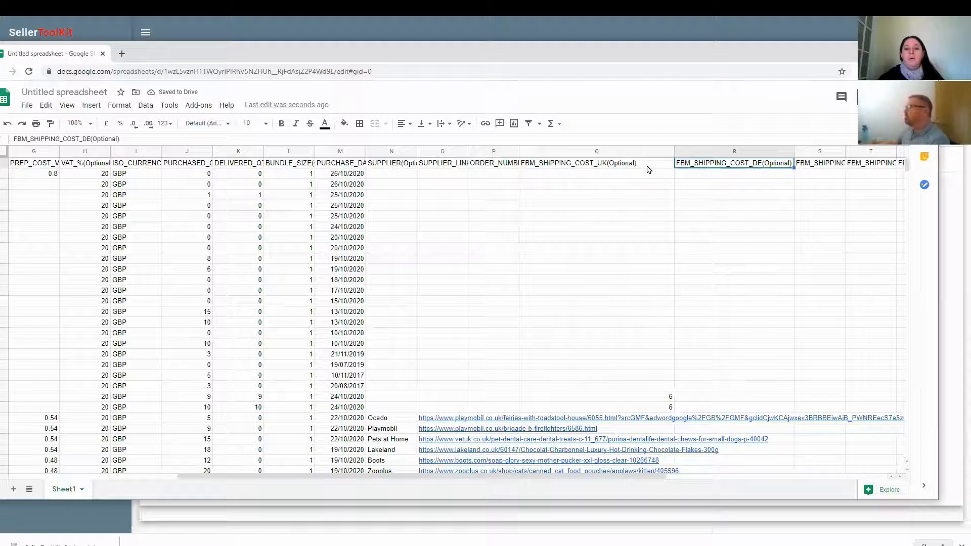
pyautogui.click(610, 162)
pyautogui.click(713, 165)
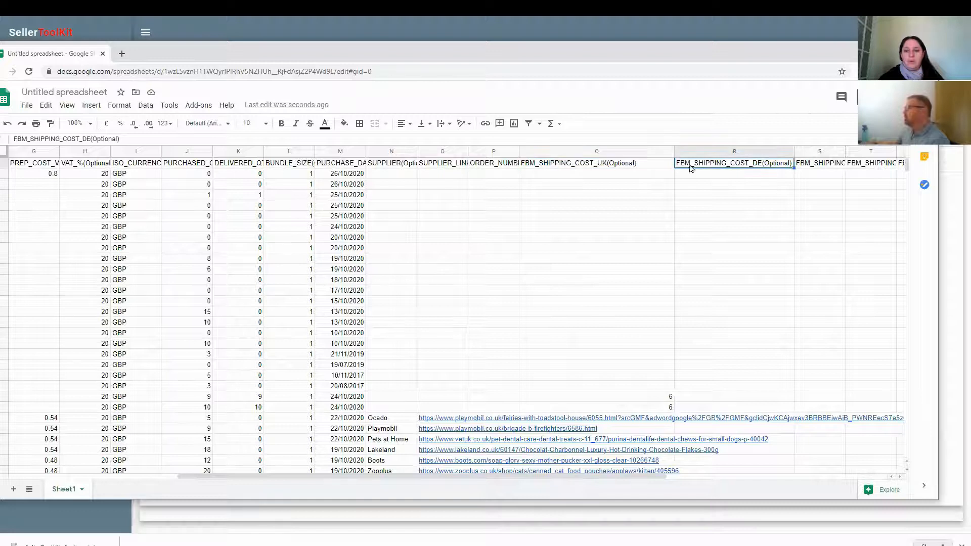
# Enter 2.95 as the UK FBM shipping cost of the product in row 2.
pyautogui.click(572, 178)
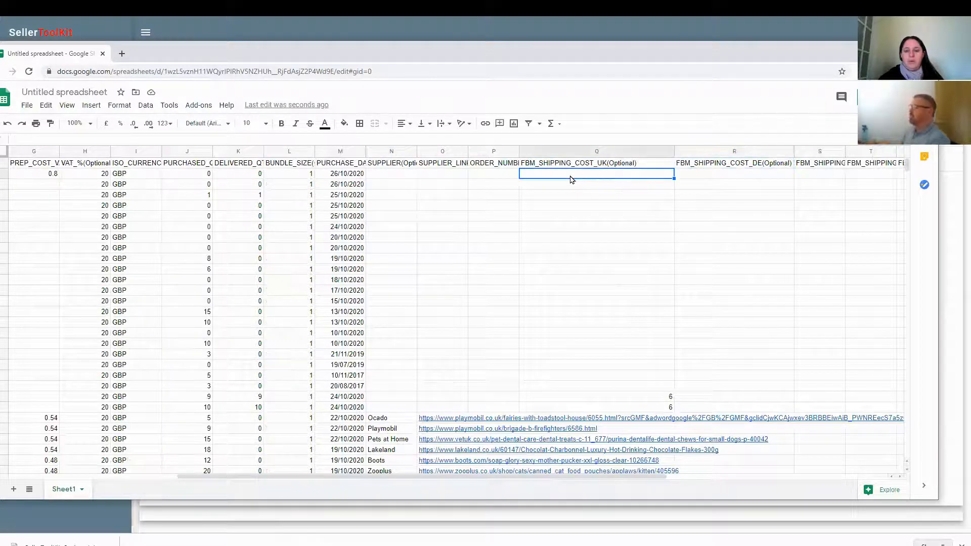
pyautogui.write('3.95')
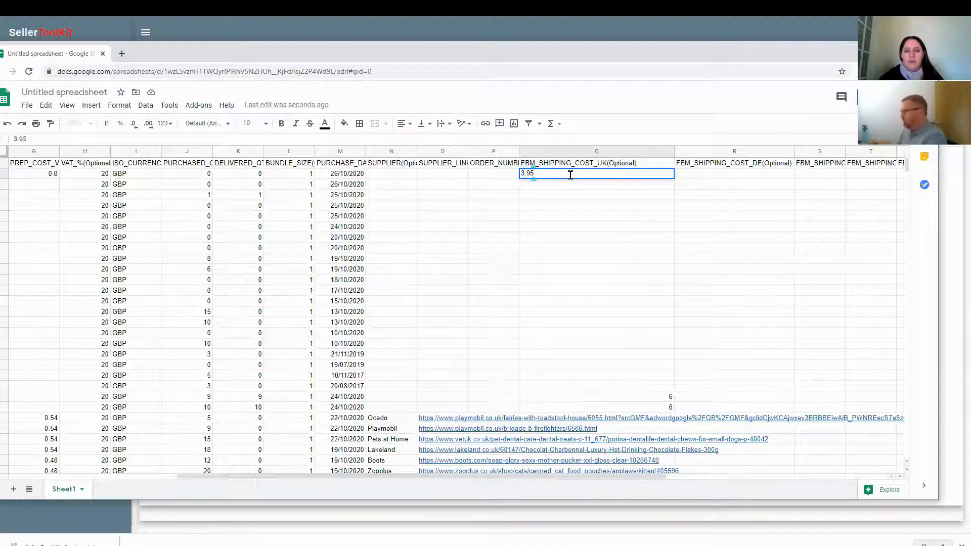
pyautogui.press('BackSpace')
pyautogui.press('BackSpace')
pyautogui.press('BackSpace')
pyautogui.press('BackSpace')
pyautogui.write('2.95')
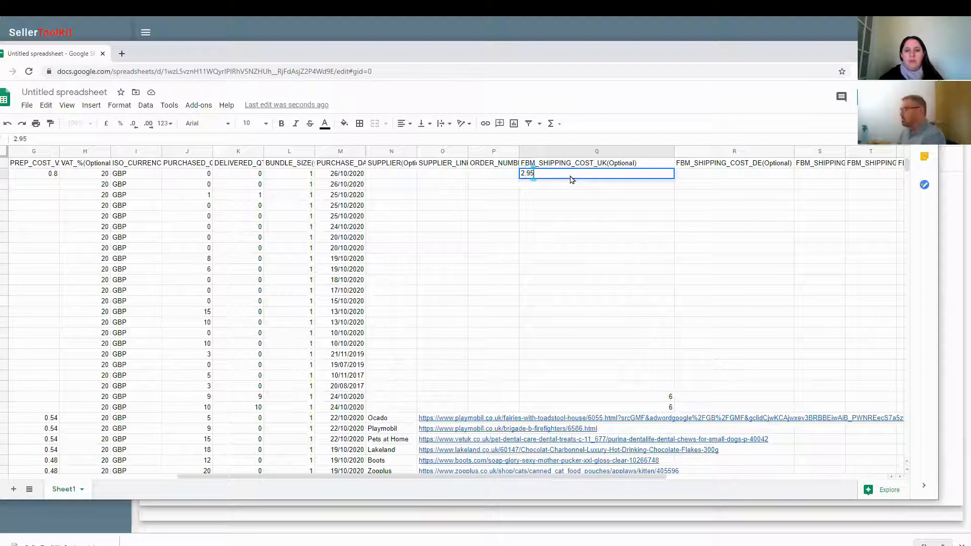
pyautogui.press('Tab')
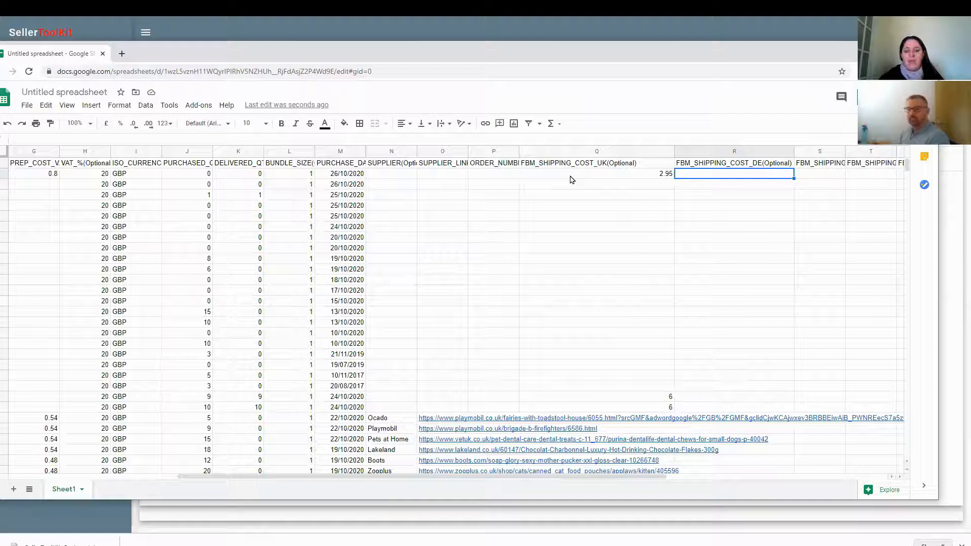
pyautogui.click(571, 176)
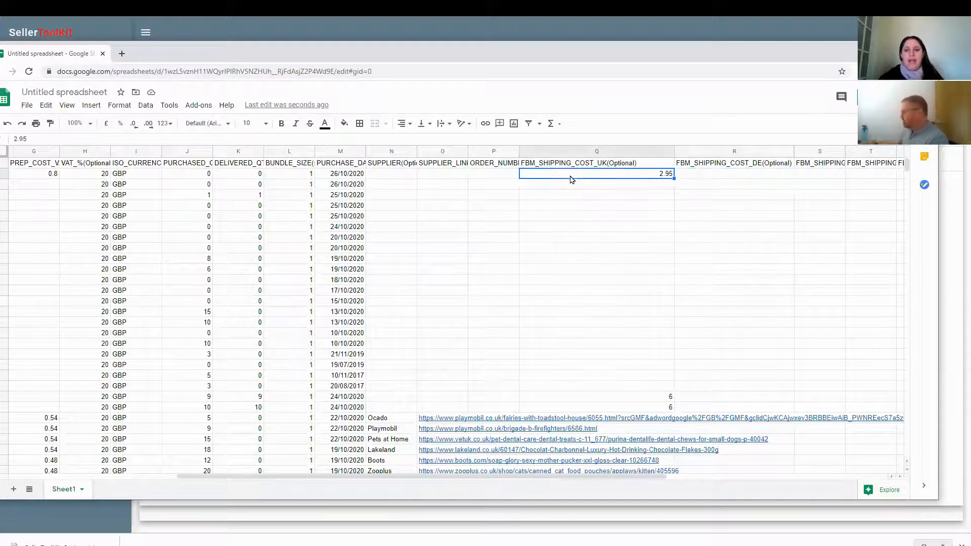
pyautogui.press('Right')
pyautogui.press('Right')
pyautogui.press('Right')
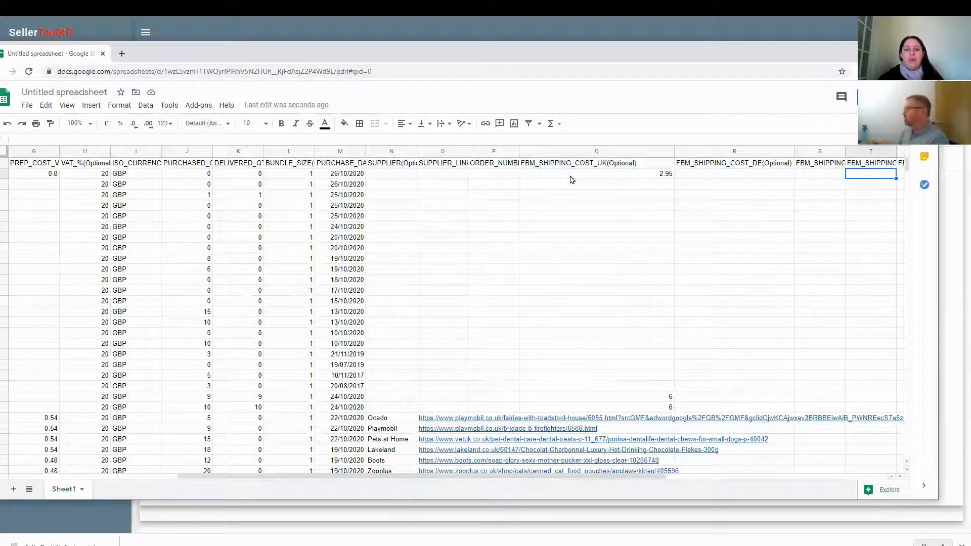
# Set the UK FBM shipping cost of the product in row 2 to 2.75.
pyautogui.press('Right')
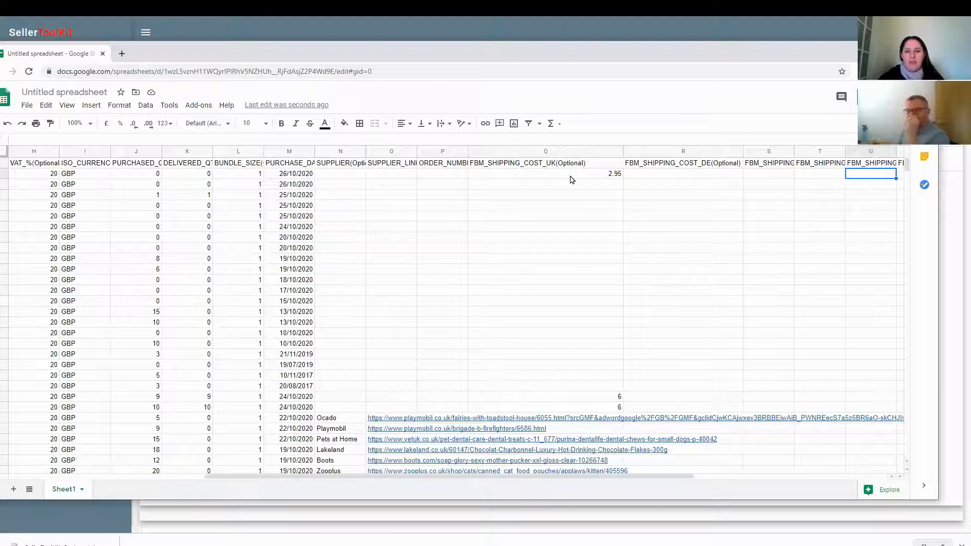
pyautogui.press('Left')
pyautogui.press('Left')
pyautogui.press('Left')
pyautogui.press('Left')
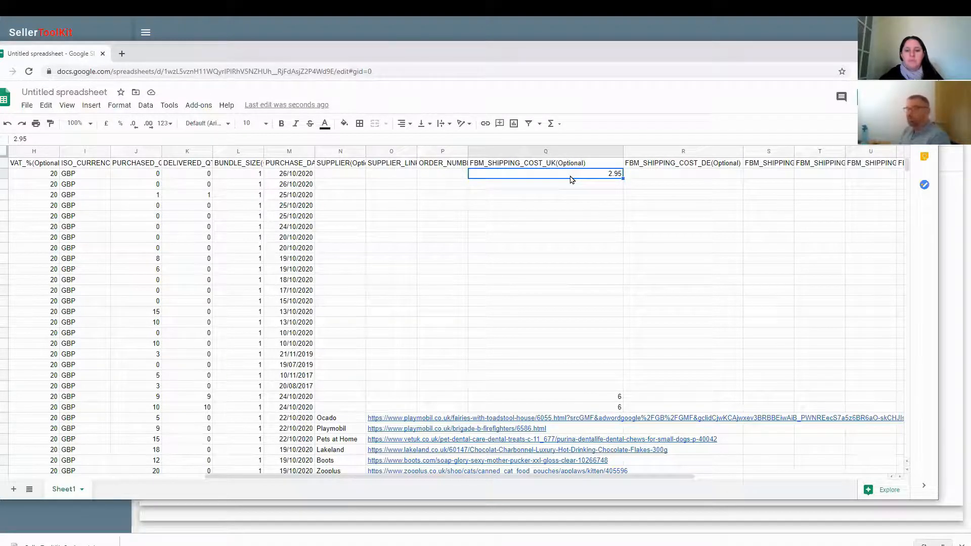
pyautogui.doubleClick(570, 174)
pyautogui.press('BackSpace')
pyautogui.press('BackSpace')
pyautogui.write('76')
pyautogui.press('BackSpace')
pyautogui.write('5')
pyautogui.press('Tab')
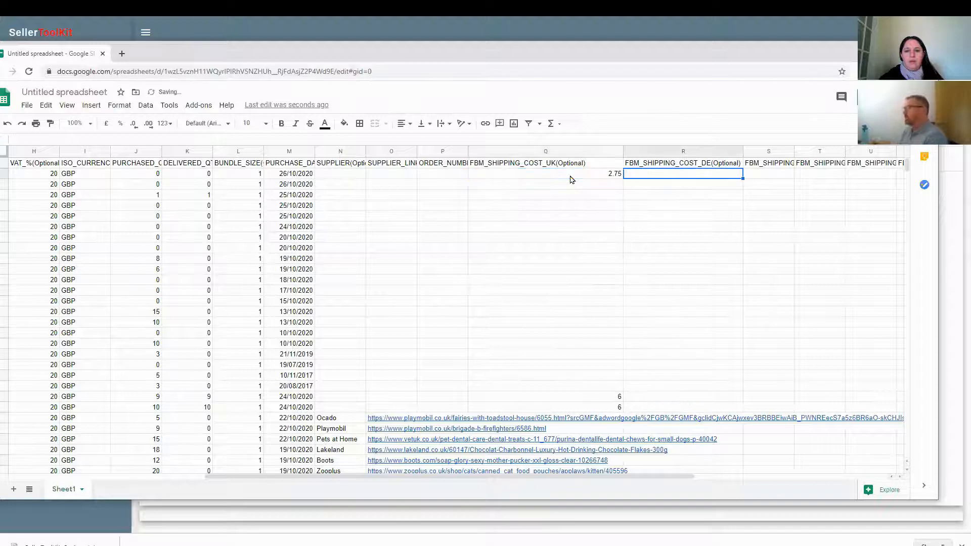
# Clear the UK FBM shipping cost of the product in row 2.
pyautogui.click(570, 177)
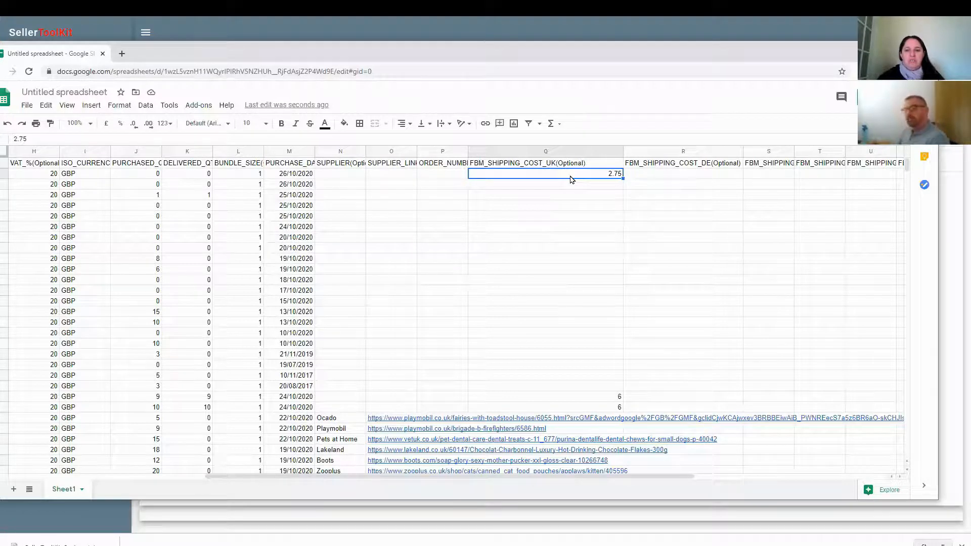
pyautogui.press('Delete')
# Look through row 2's remaining FBM shipping cost columns up to the unique number, and return to the row's CoG Status cell.
pyautogui.press('Right')
pyautogui.press('Right')
pyautogui.press('Right')
pyautogui.press('Right')
pyautogui.press('Right')
pyautogui.press('Right')
pyautogui.press('Right')
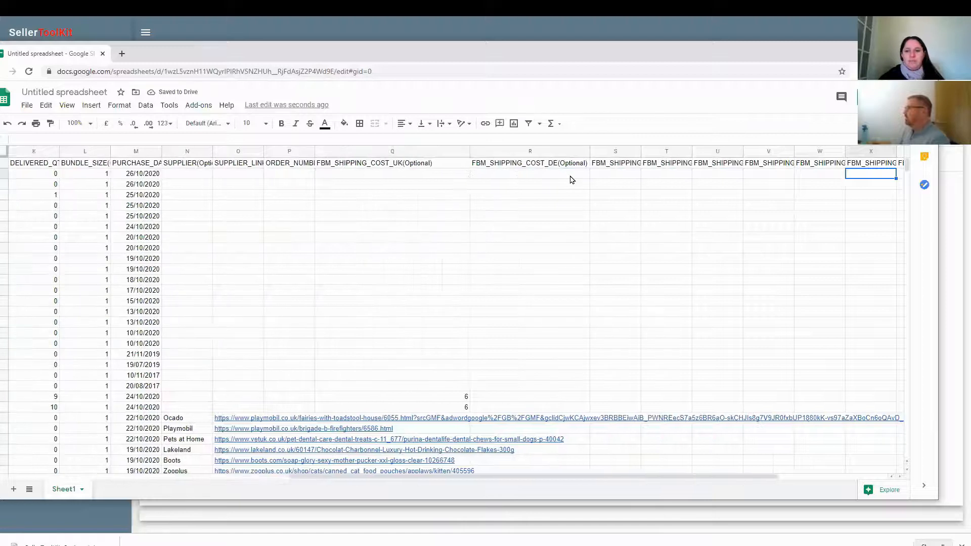
pyautogui.press('Right')
pyautogui.press('Right')
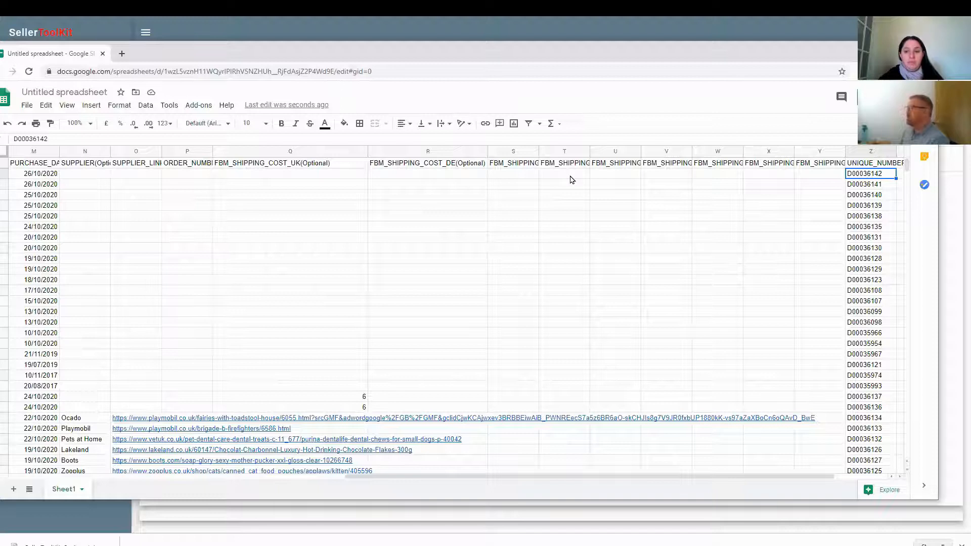
pyautogui.press('Left')
pyautogui.press('Left')
pyautogui.press('Left')
pyautogui.press('Left')
pyautogui.press('Left')
pyautogui.press('Left')
pyautogui.press('Left')
pyautogui.press('Left')
pyautogui.press('Left')
pyautogui.press('Left')
pyautogui.press('Left')
pyautogui.press('Left')
pyautogui.press('Left')
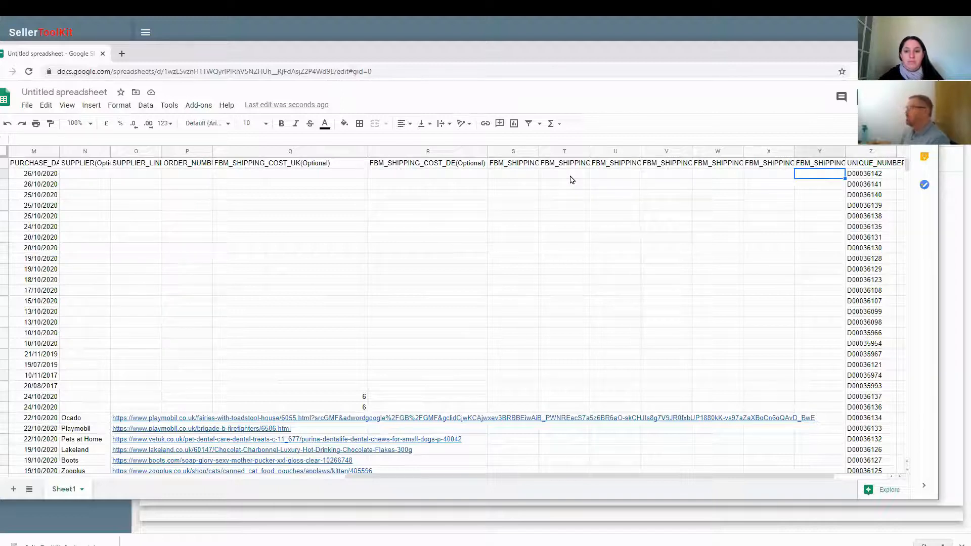
pyautogui.press('Left')
pyautogui.press('Left')
pyautogui.press('Left')
pyautogui.press('Left')
pyautogui.press('Left')
pyautogui.press('Left')
pyautogui.press('Left')
pyautogui.press('Left')
pyautogui.press('Left')
pyautogui.press('Left')
pyautogui.press('Left')
pyautogui.press('Left')
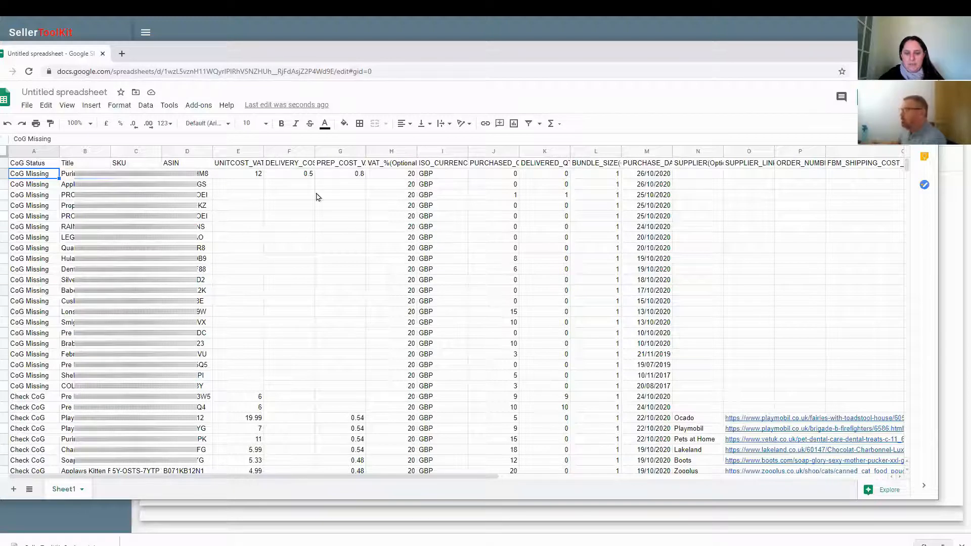
# Set the delivery cost of the product in row 2 to 0.1.
pyautogui.click(248, 177)
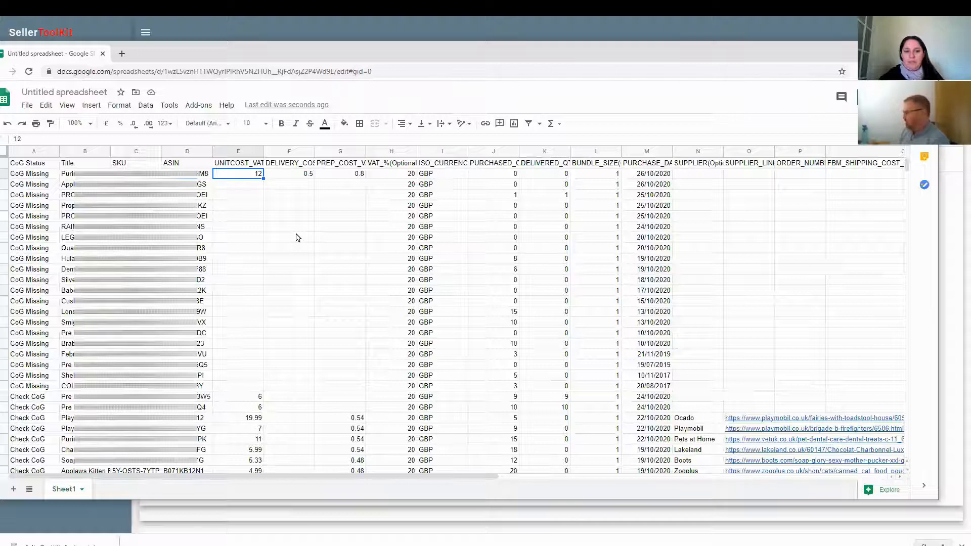
pyautogui.press('Right')
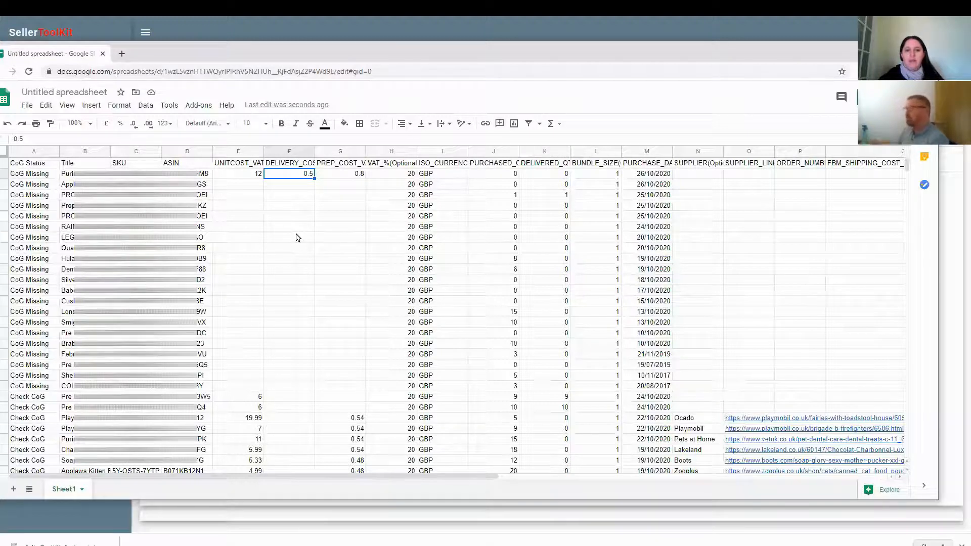
pyautogui.press('Right')
pyautogui.press('Left')
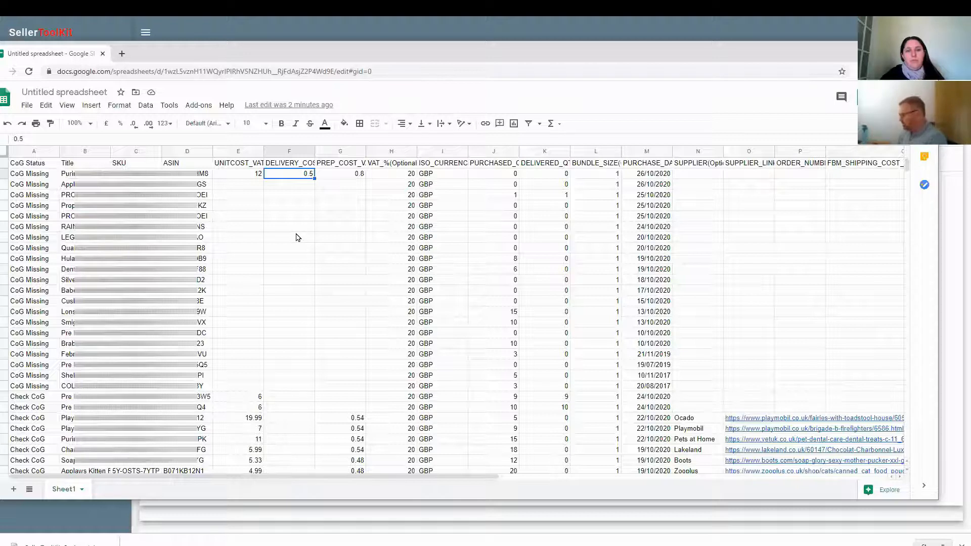
pyautogui.write('0')
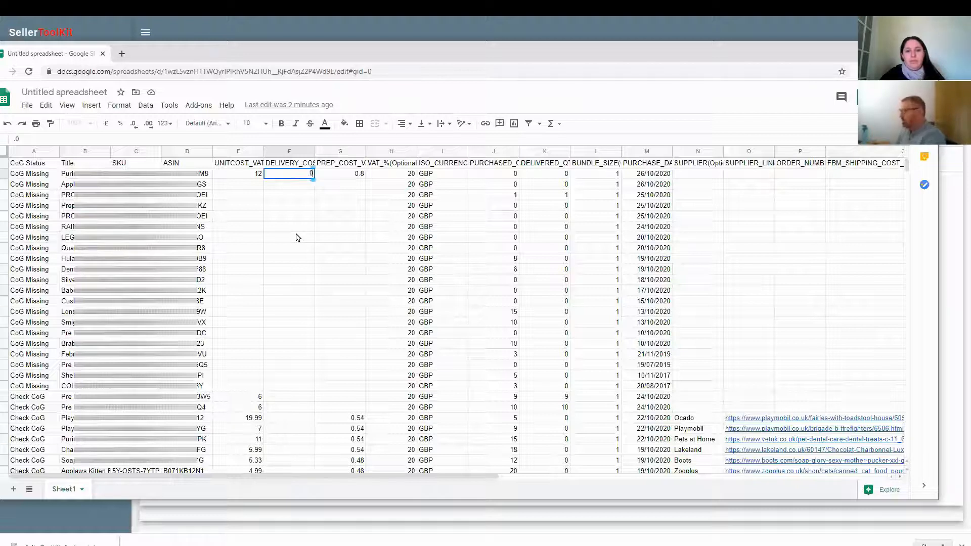
pyautogui.write('.1')
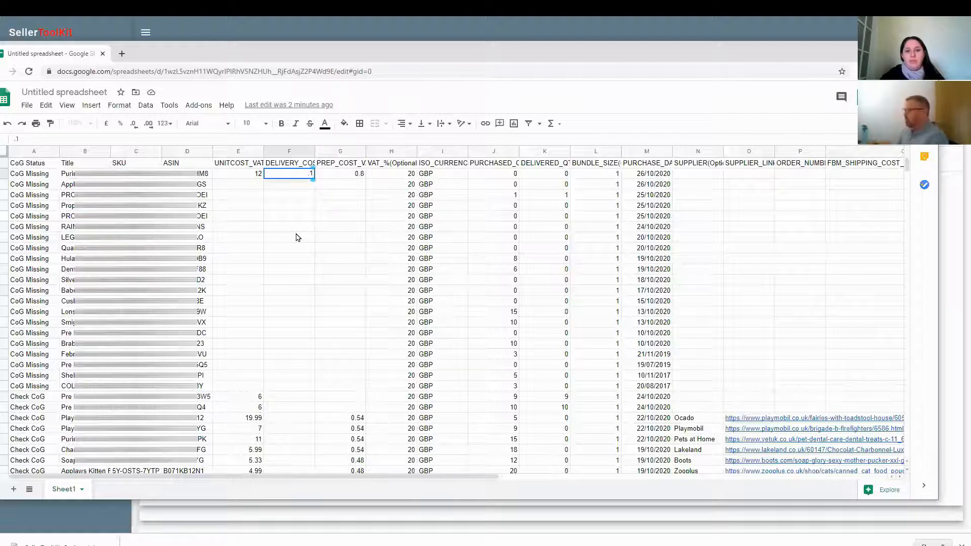
pyautogui.press('Return')
pyautogui.press('Up')
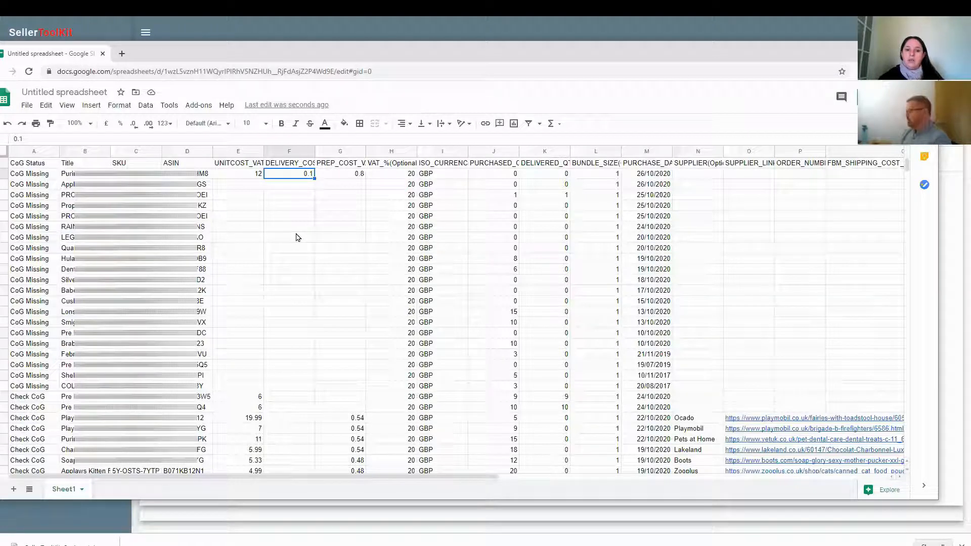
# Clear the delivery cost in row 2 and reposition the spreadsheet window so its row numbers and headings are fully in view.
pyautogui.press('Delete')
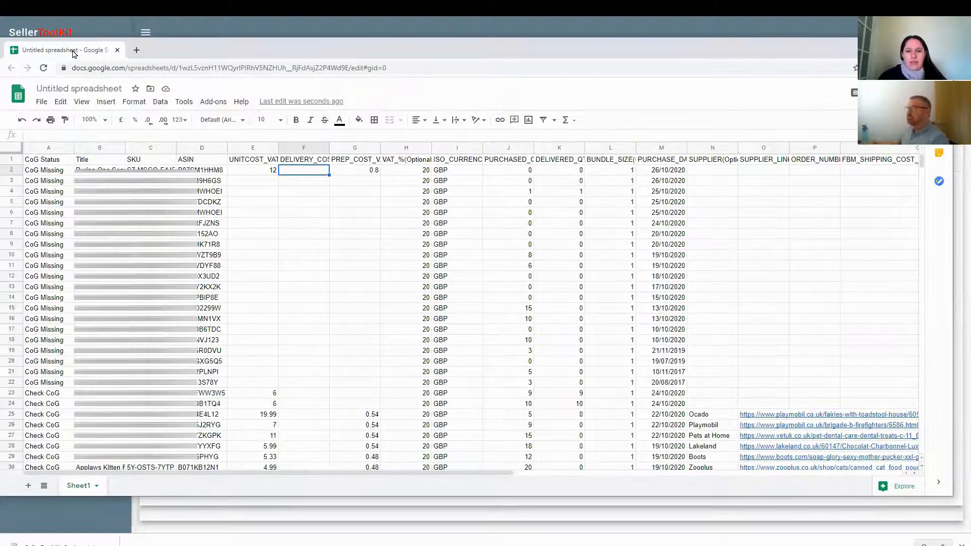
pyautogui.moveTo(74, 53); pyautogui.dragTo(81, 43)
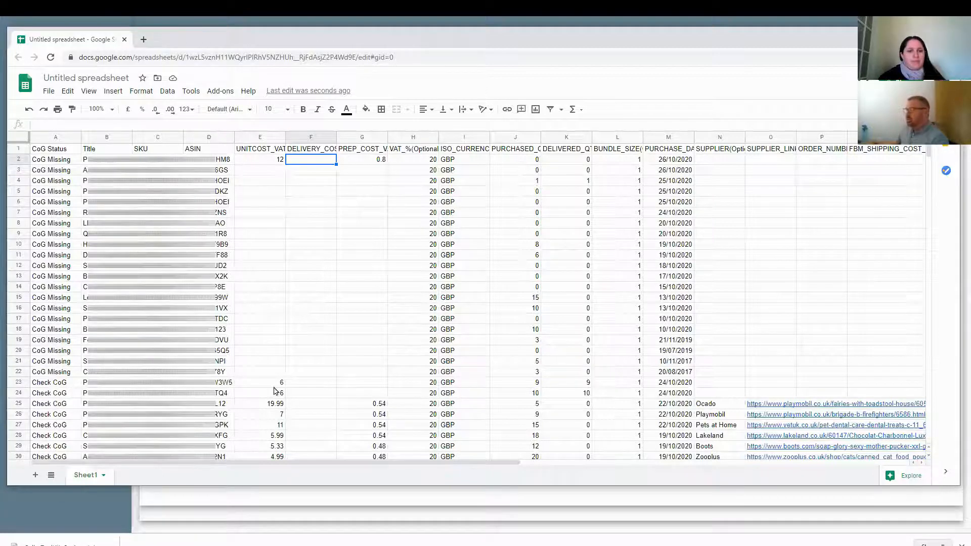
pyautogui.scroll(-2, 306, 416)
pyautogui.scroll(2, 306, 416)
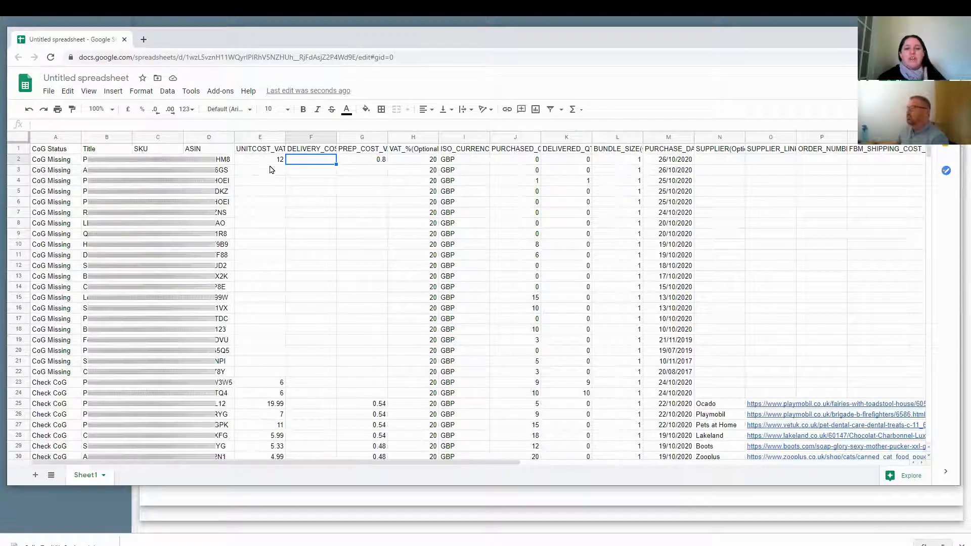
# Go through the unit cost cells of the CoG Missing products between rows 2 and 21, ending on row 3.
pyautogui.click(267, 163)
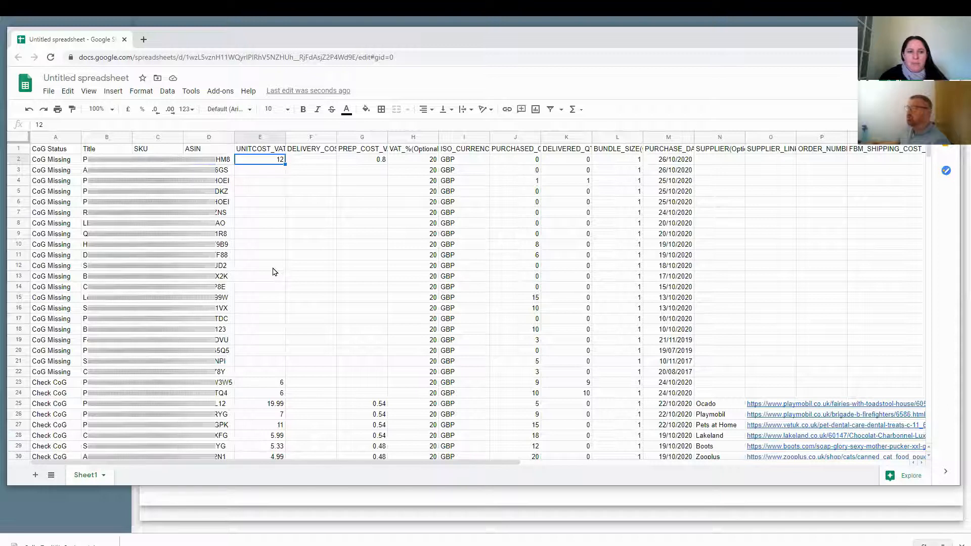
pyautogui.click(261, 172)
pyautogui.click(261, 181)
pyautogui.click(260, 245)
pyautogui.click(259, 297)
pyautogui.click(259, 329)
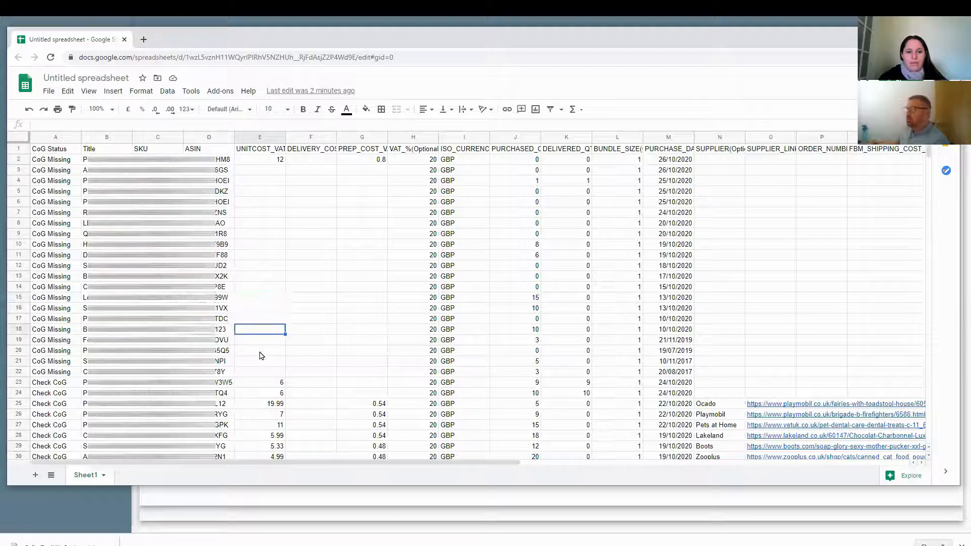
pyautogui.click(260, 361)
pyautogui.click(263, 172)
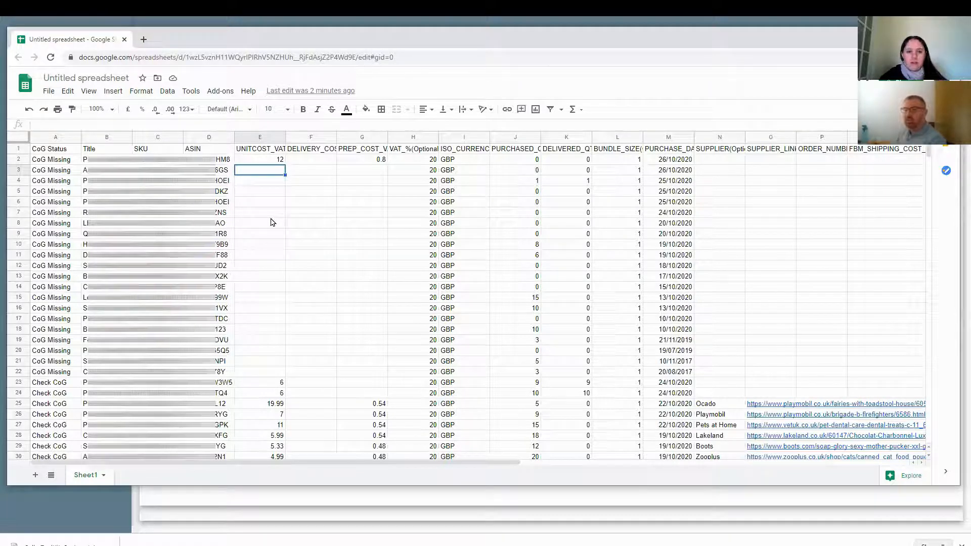
# Enter 0 as the unit cost of the product in row 3 and undo that entry.
pyautogui.write('0')
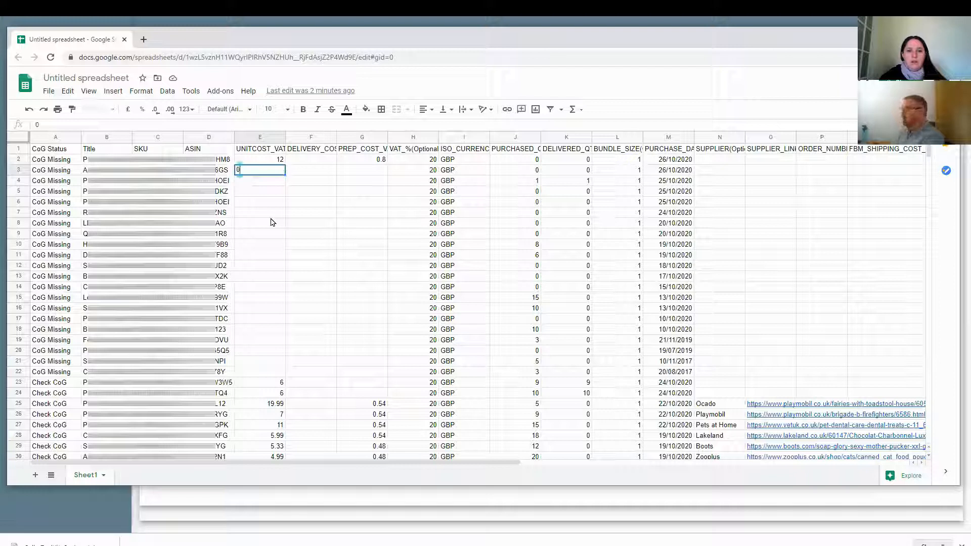
pyautogui.press('Return')
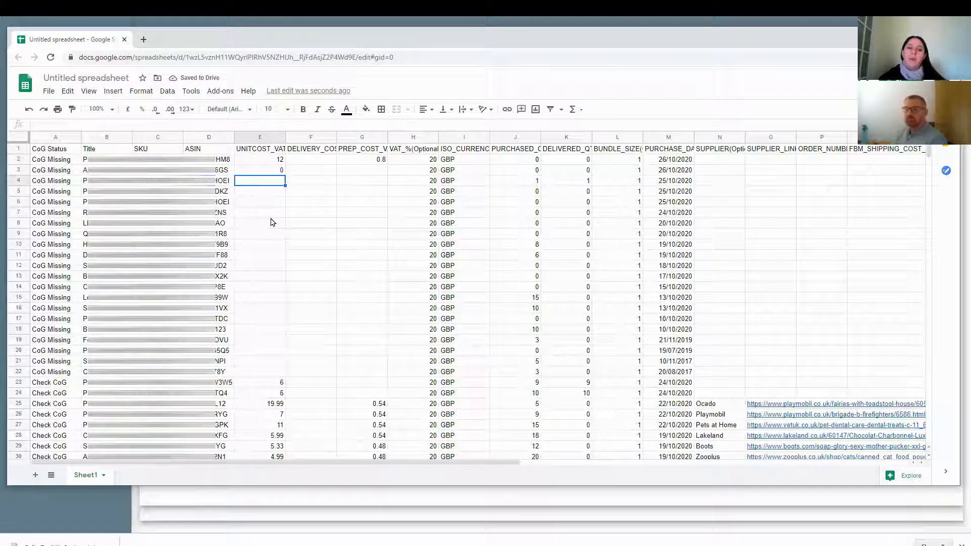
pyautogui.hotkey('ctrl', 'z')
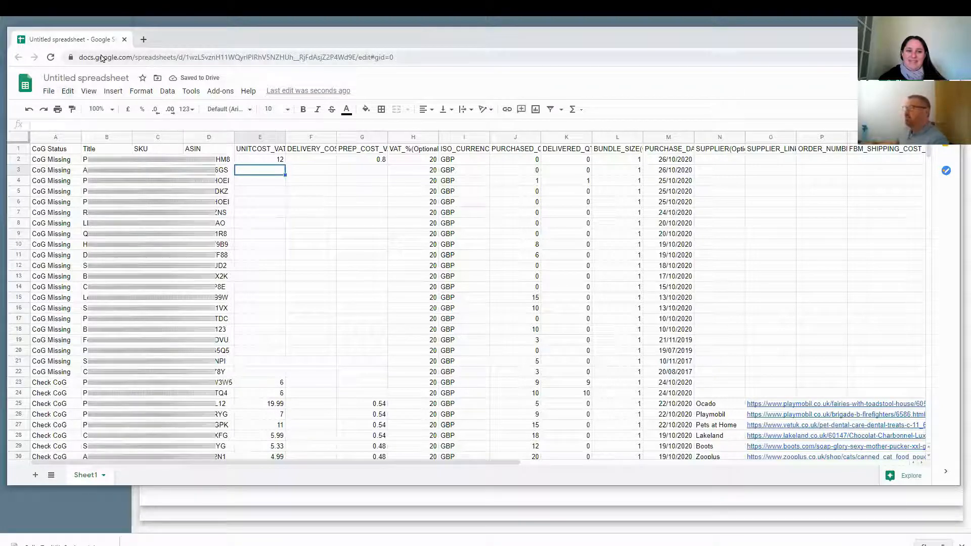
# Download the current sheet as a tab-separated values (.tsv) file.
pyautogui.click(48, 93)
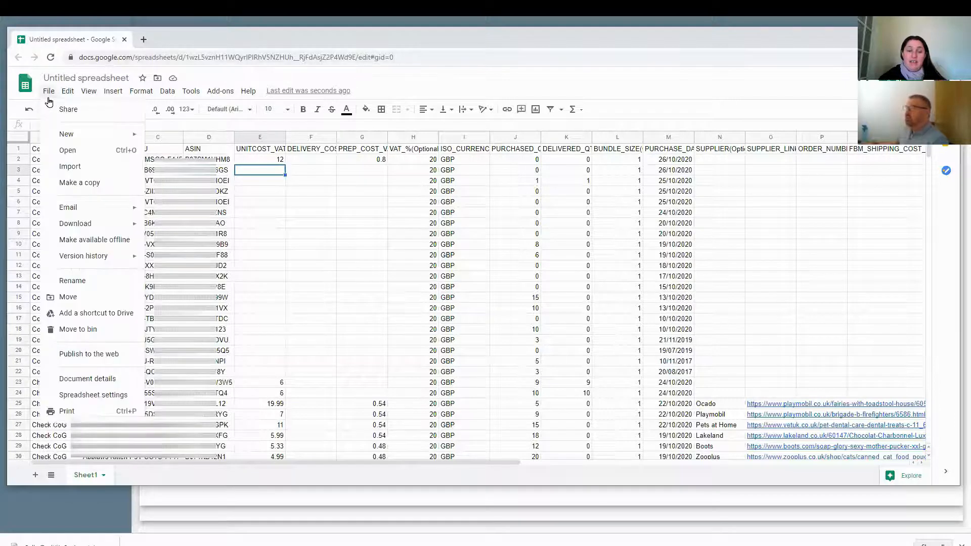
pyautogui.moveTo(74, 224)
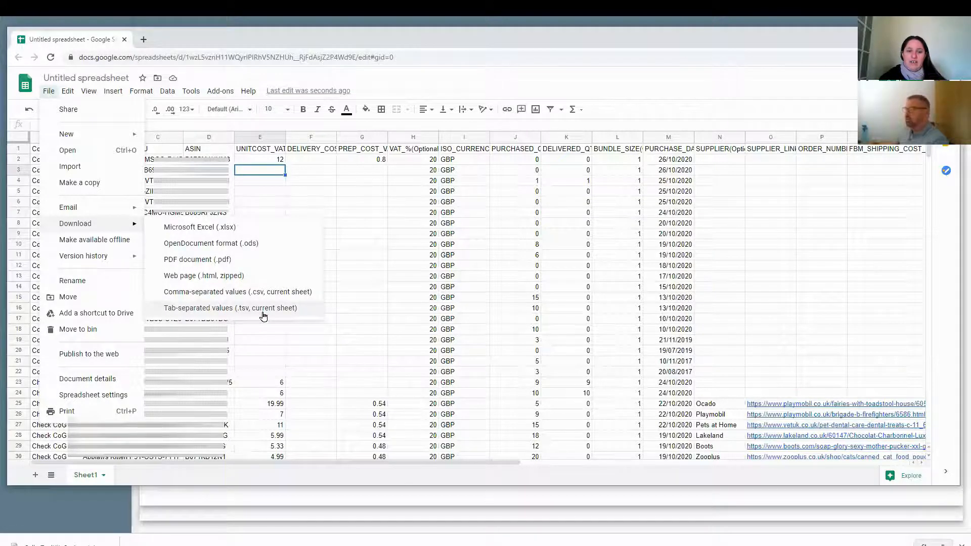
pyautogui.click(221, 309)
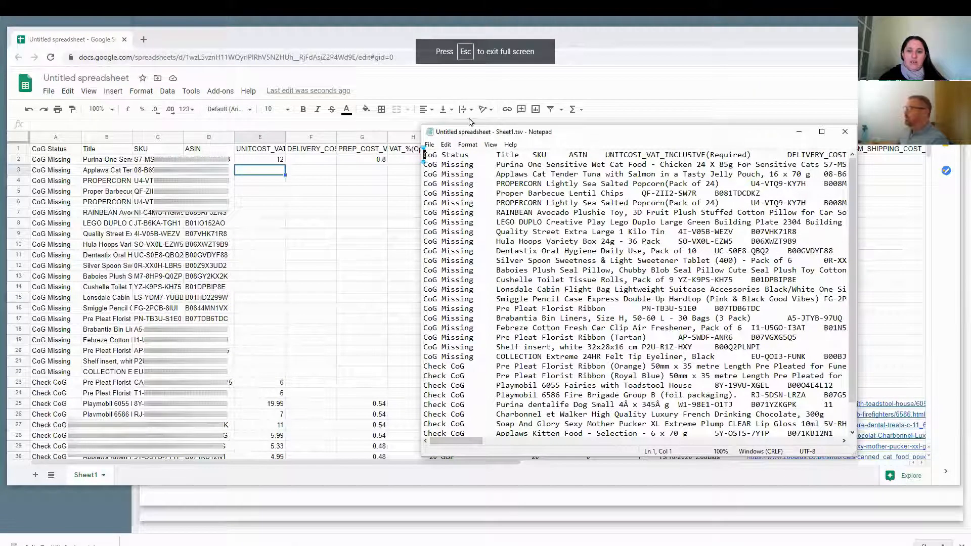
# View the exported file in Notepad, locate Untitled spreadsheet - Sheet1.tsv in the Demo folder, and close Notepad.
pyautogui.moveTo(470, 129); pyautogui.dragTo(337, 114)
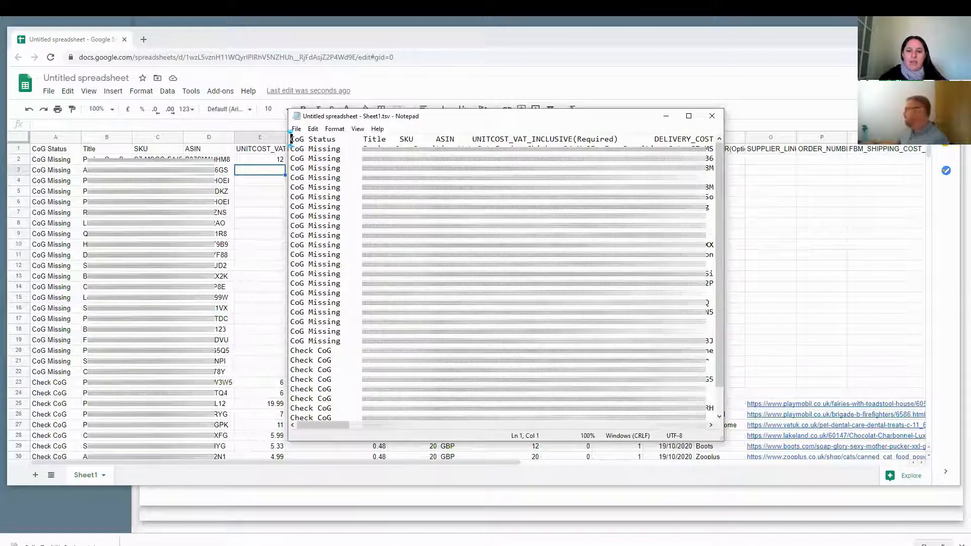
pyautogui.hotkey('alt', 'Tab')
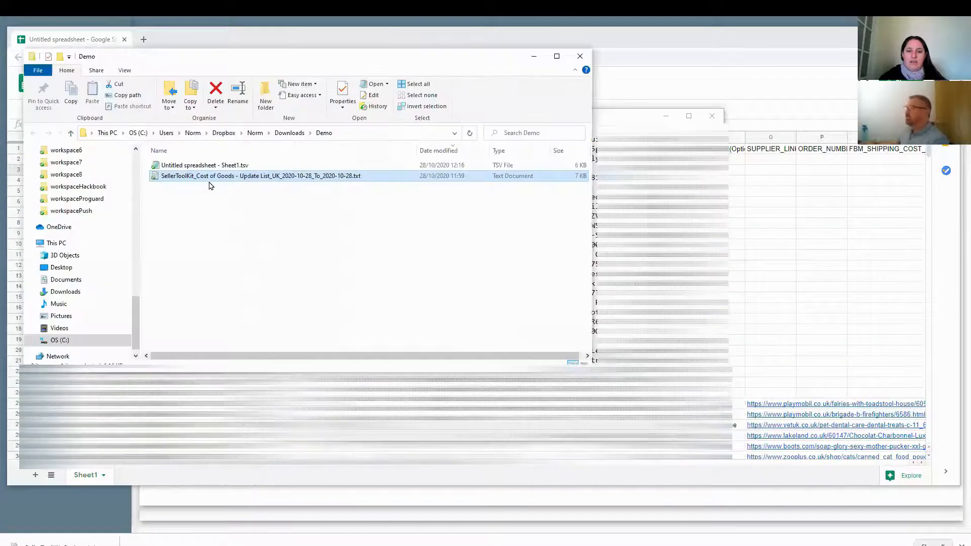
pyautogui.click(205, 166)
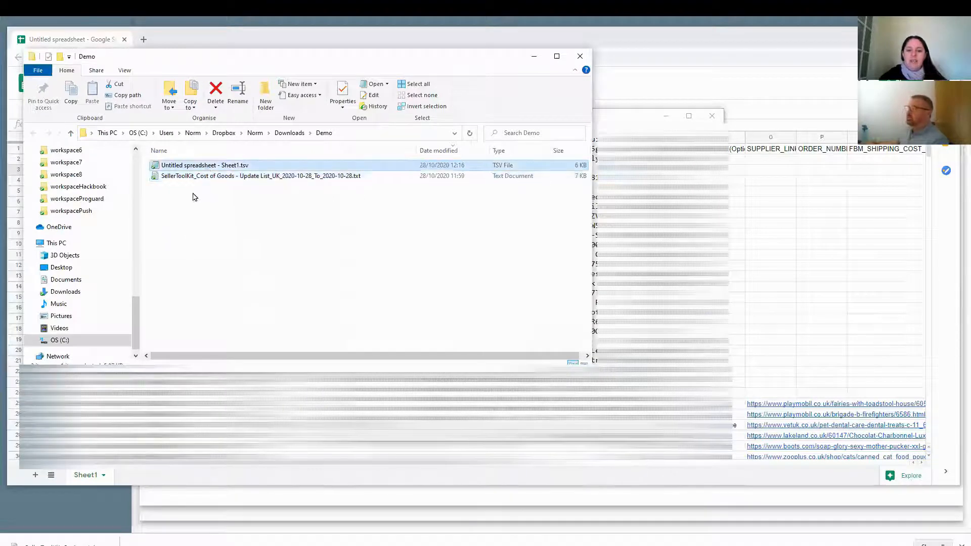
pyautogui.click(712, 116)
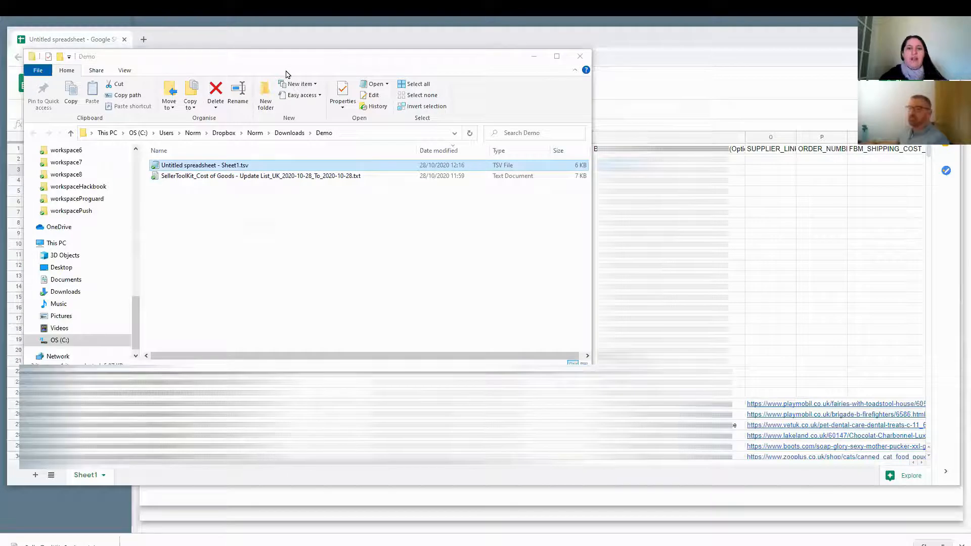
pyautogui.click(168, 165)
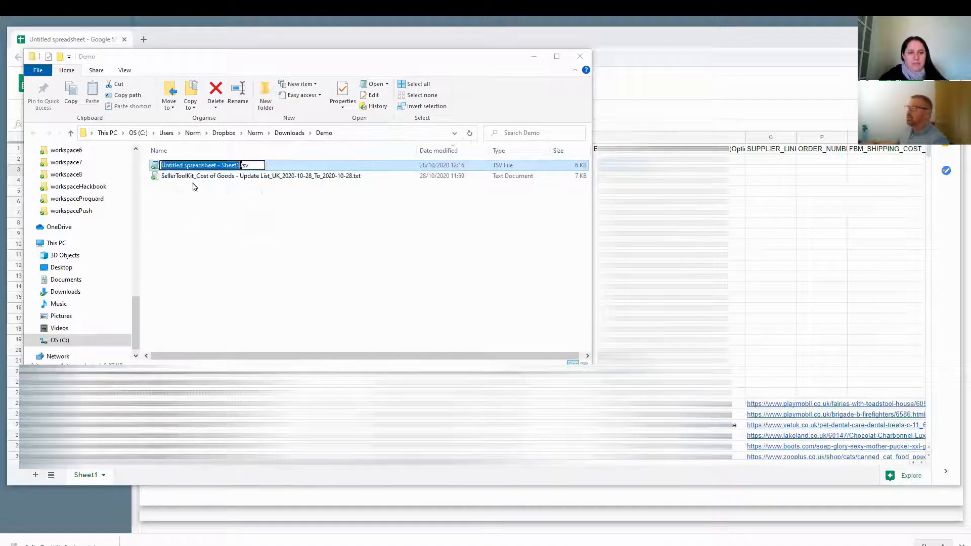
pyautogui.click(155, 176)
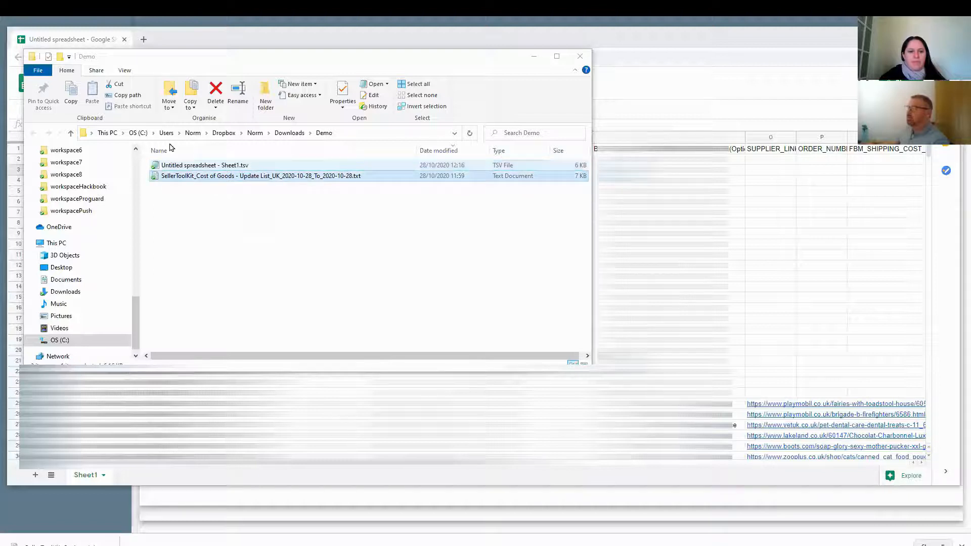
# Shift the Demo folder window slightly and switch to the SellerToolkit reports page.
pyautogui.moveTo(269, 69); pyautogui.dragTo(283, 72)
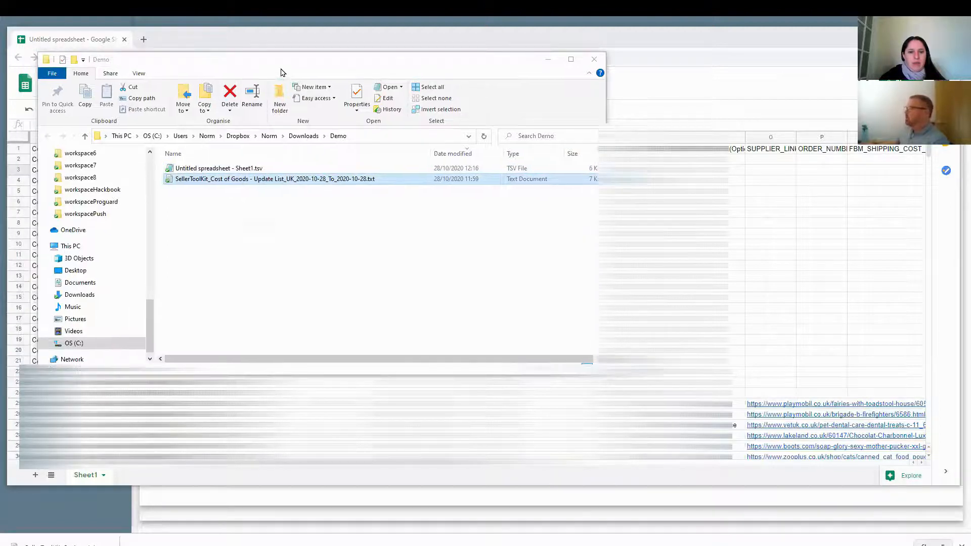
pyautogui.hotkey('alt', 'Tab')
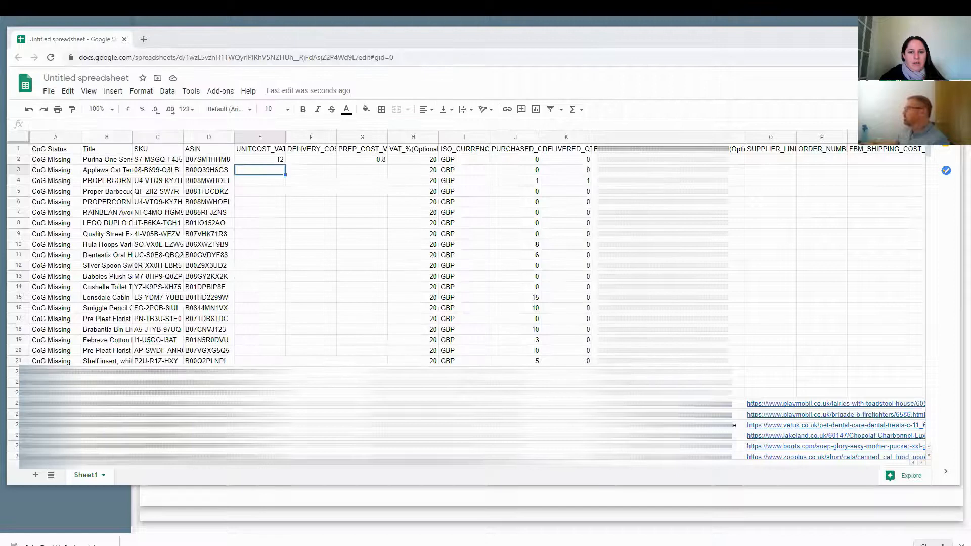
pyautogui.hotkey('alt', 'Tab')
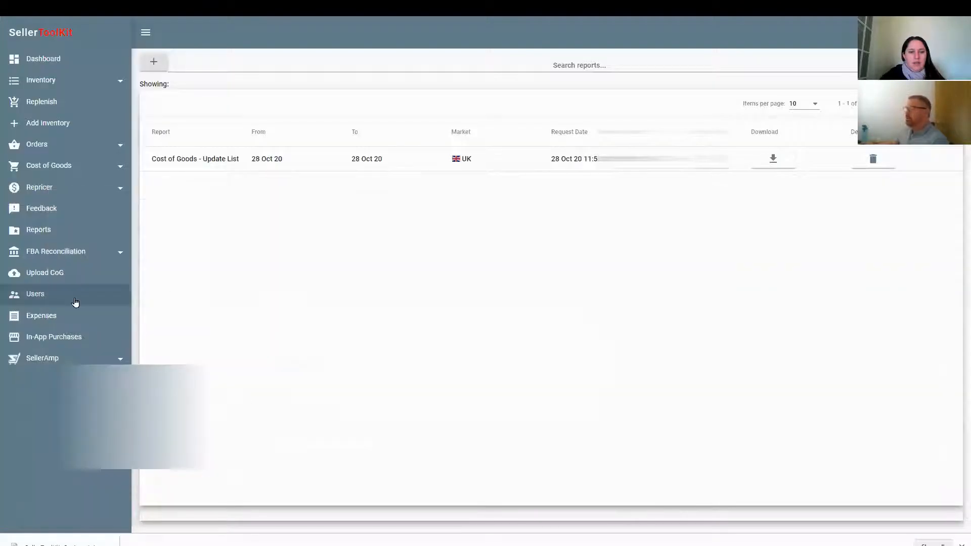
# Upload Untitled spreadsheet - Sheet1.tsv from the Demo folder as the Cost of Goods file and check the alerts for its processing status.
pyautogui.click(51, 274)
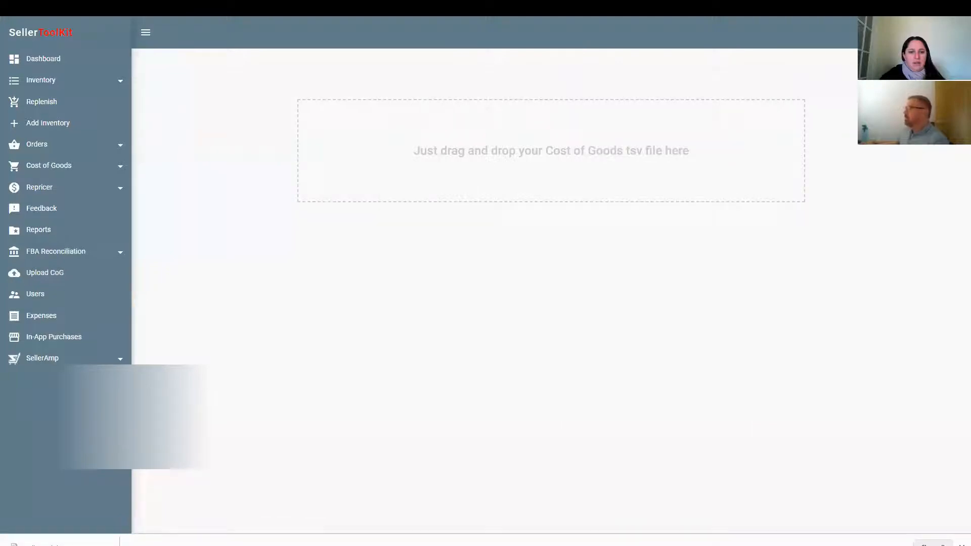
pyautogui.hotkey('alt', 'Tab')
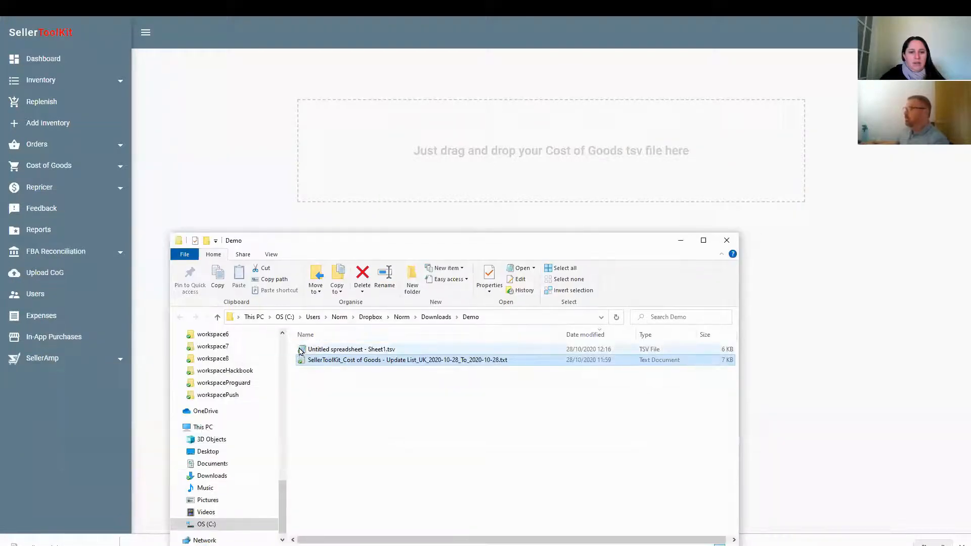
pyautogui.click(300, 351)
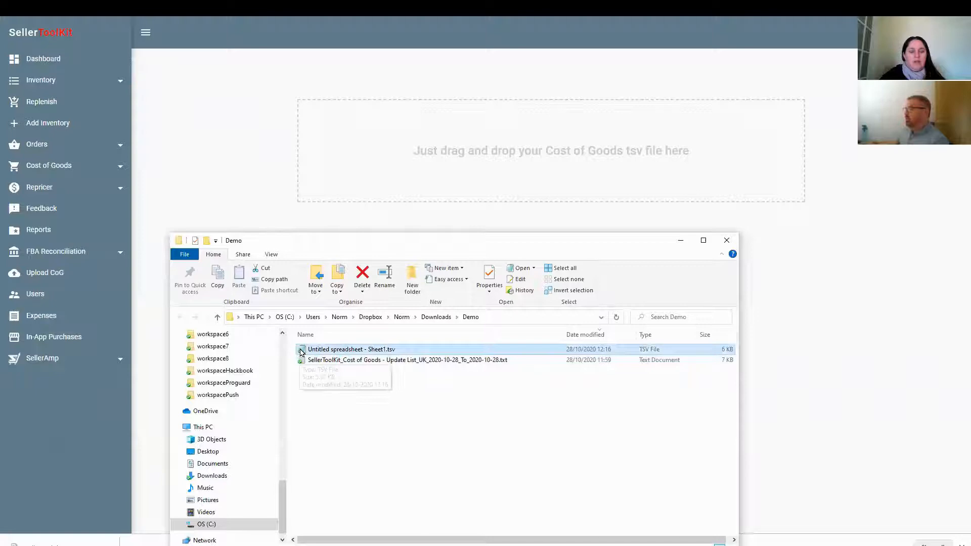
pyautogui.moveTo(303, 352); pyautogui.dragTo(536, 172)
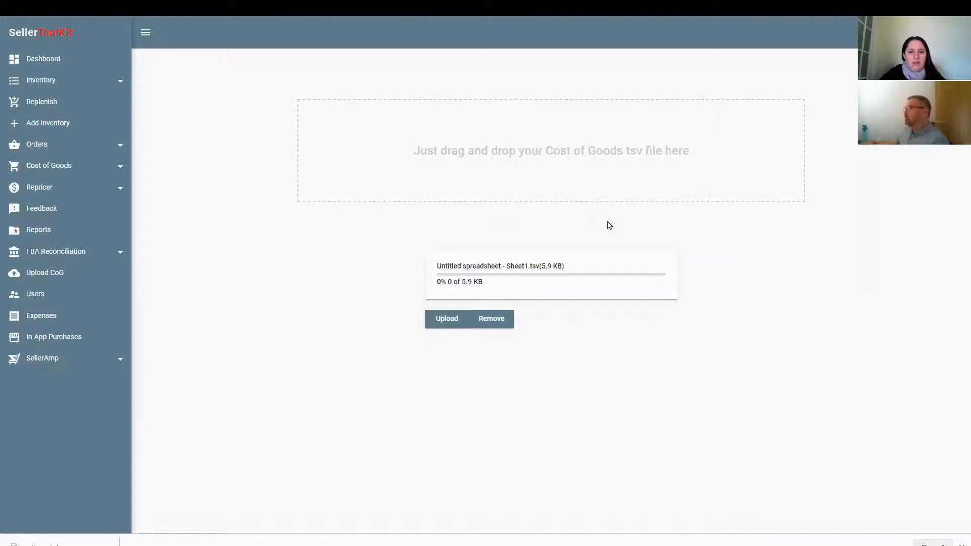
pyautogui.click(450, 328)
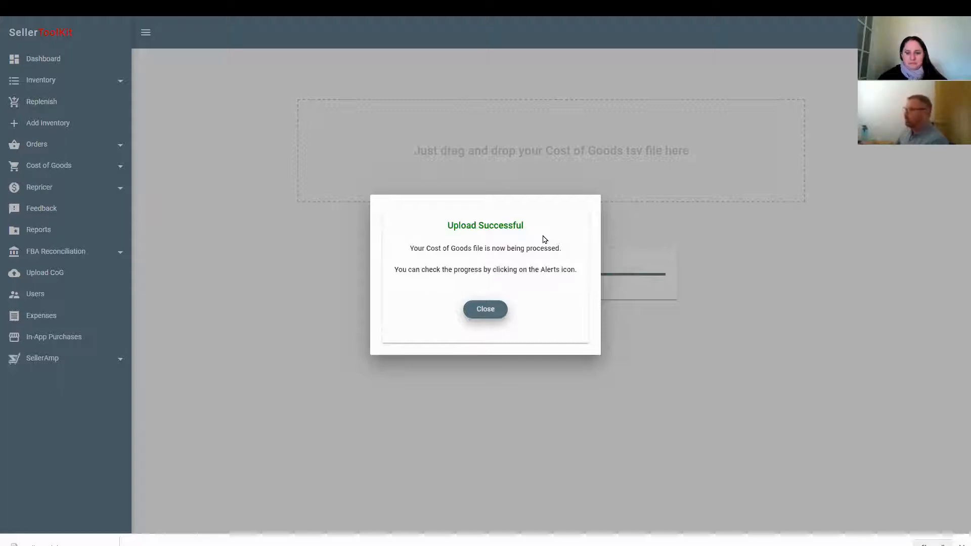
pyautogui.click(488, 307)
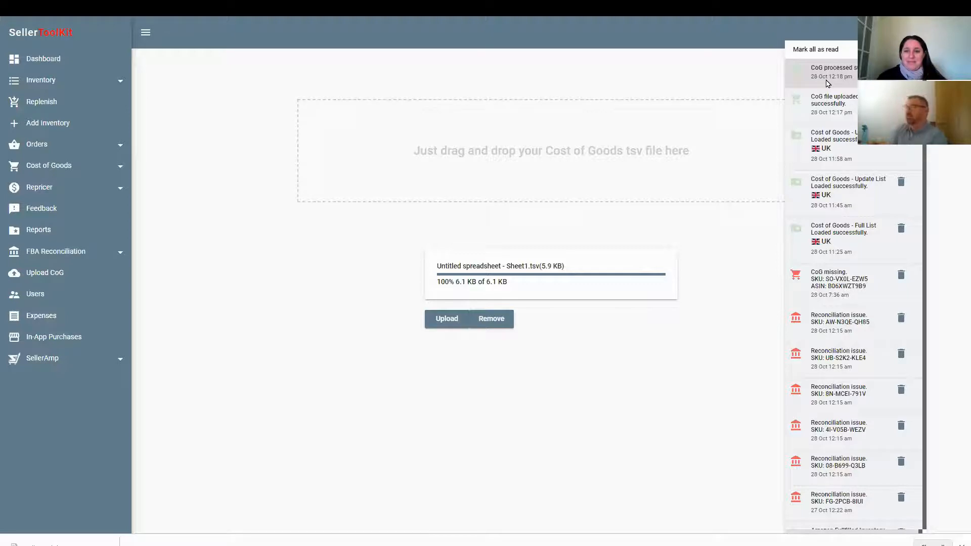
pyautogui.click(308, 38)
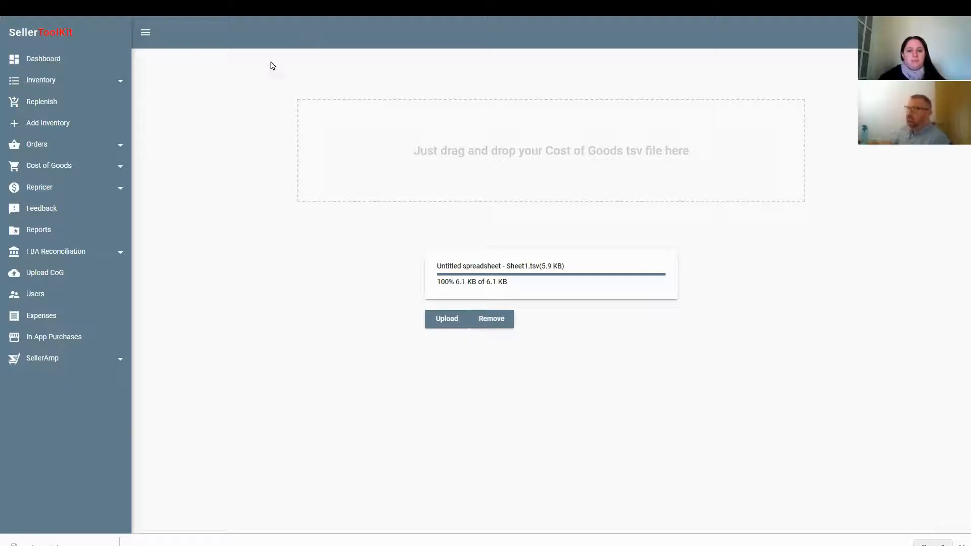
# In the full Cost of Goods list, set the unit cost of the Crystallised Rose Petal Pieces 40g product to 12 GBP.
pyautogui.click(64, 171)
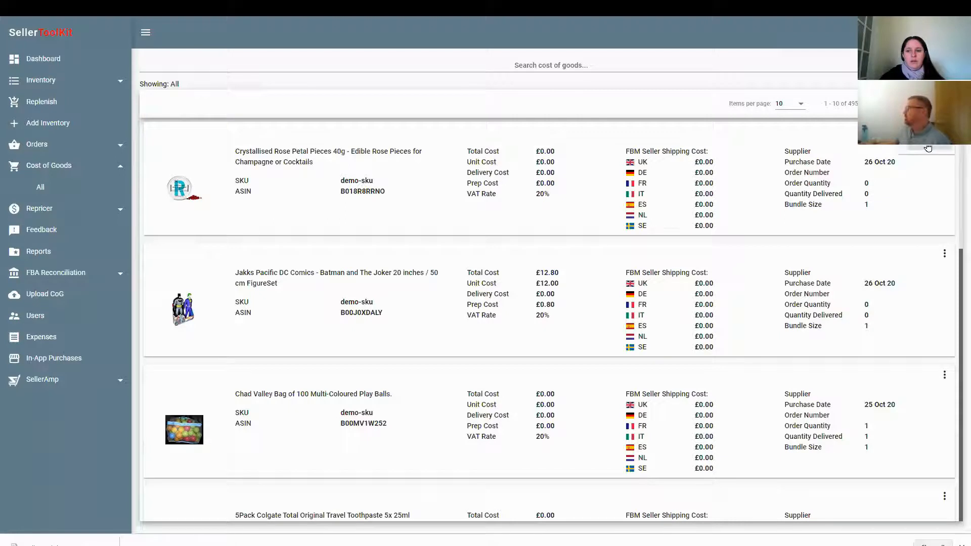
pyautogui.click(871, 181)
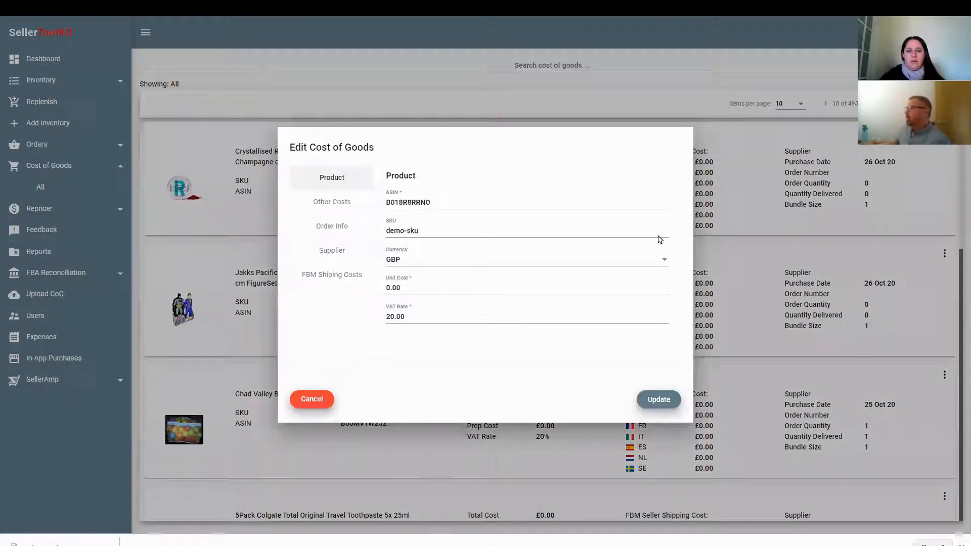
pyautogui.moveTo(411, 288); pyautogui.dragTo(378, 295)
pyautogui.write('12')
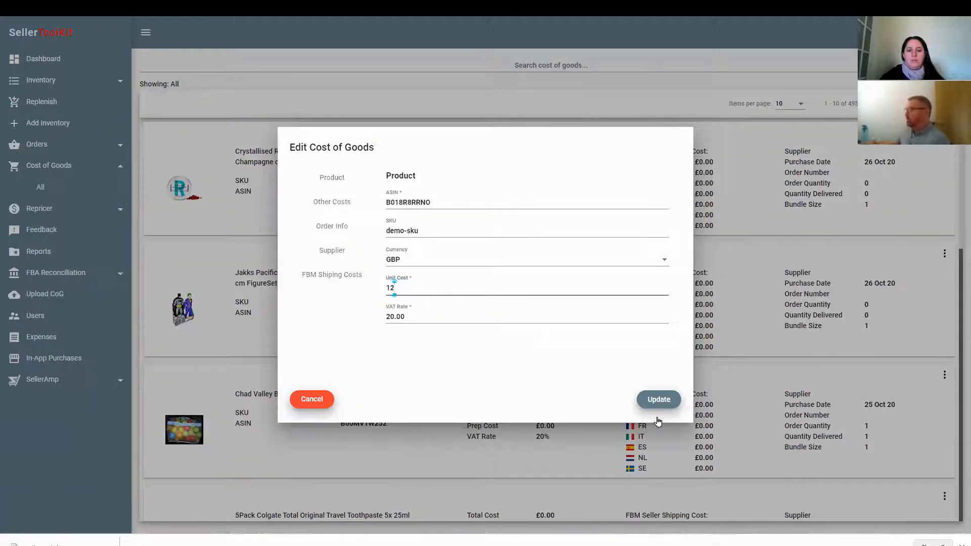
pyautogui.press('Return')
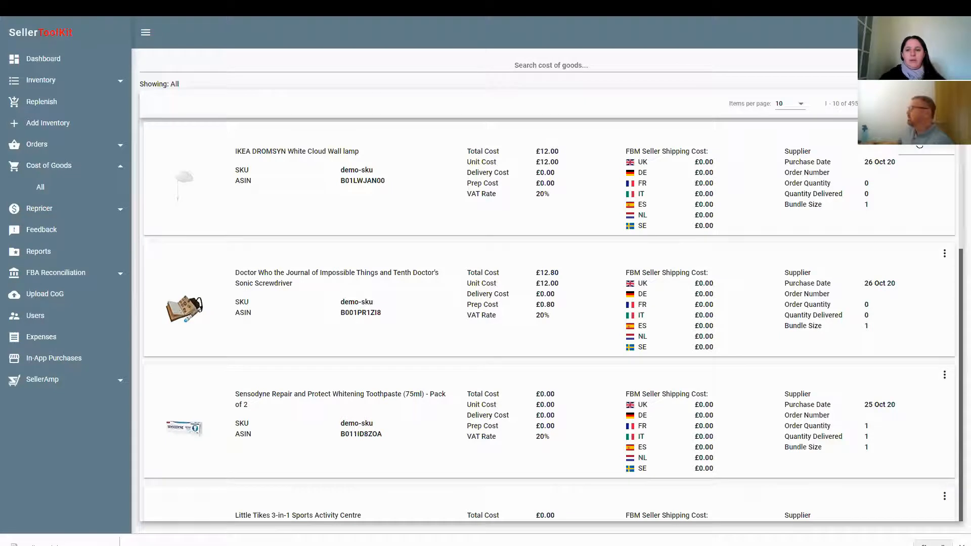
# View the cost details of the IKEA DROMSYN White Cloud Wall lamp and close them without saving.
pyautogui.click(410, 160)
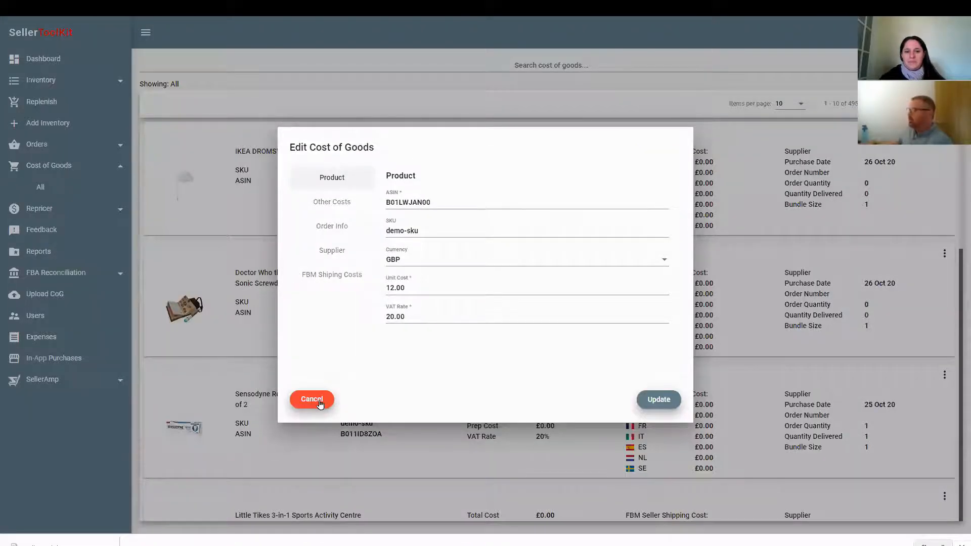
pyautogui.click(321, 399)
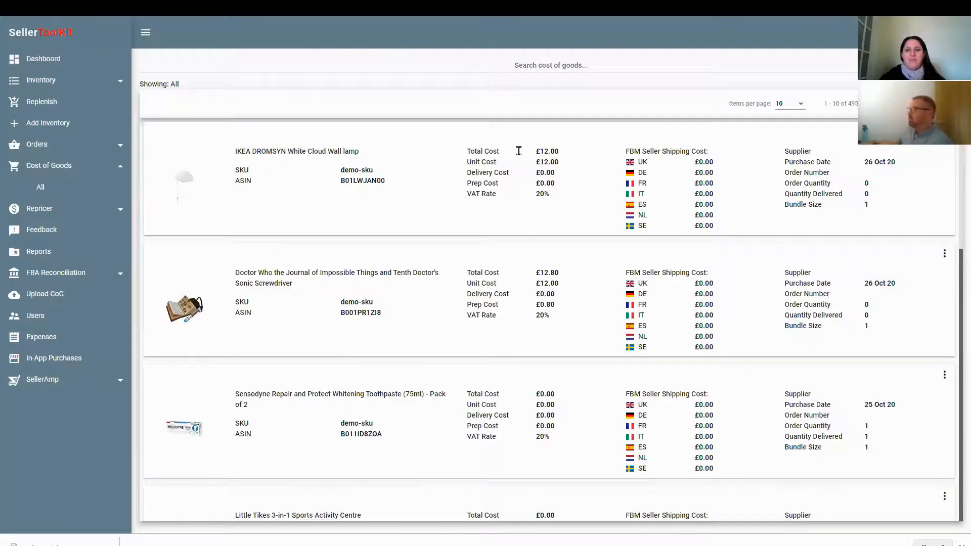